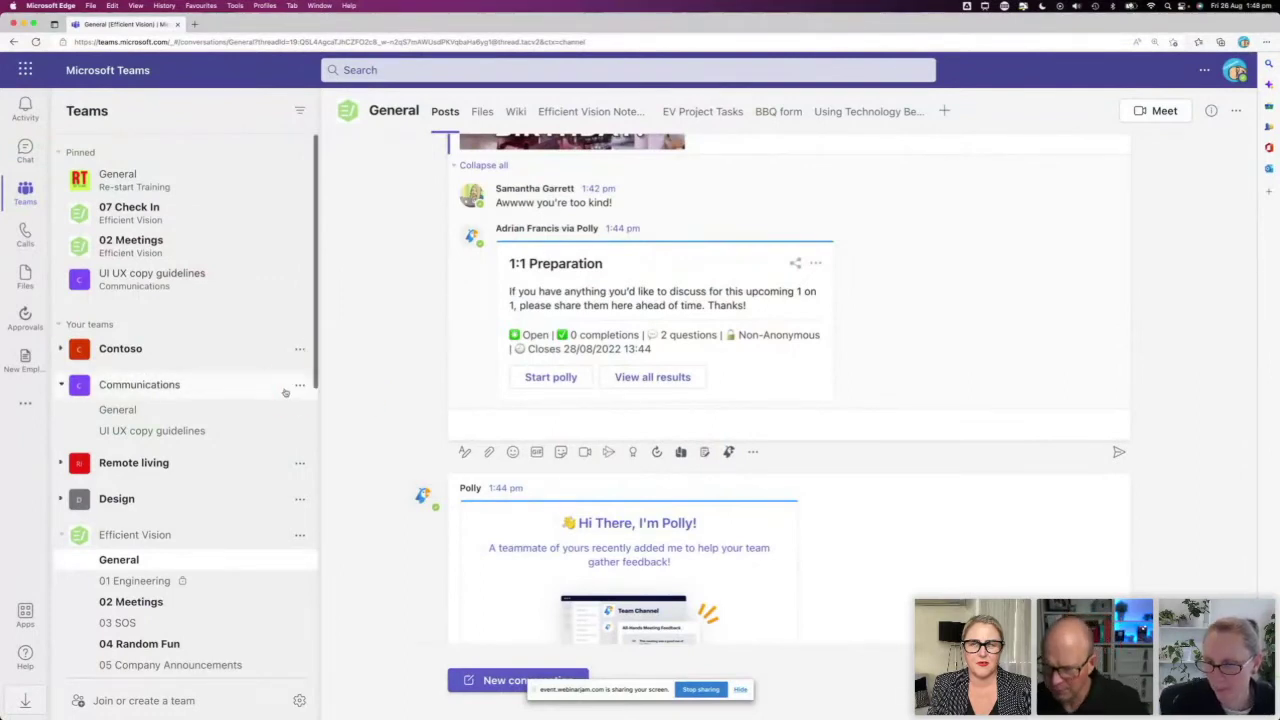
Open the Power Automate workflow templates for creating a new action on the paperclip GIF message in the General channel
left_click(740, 689)
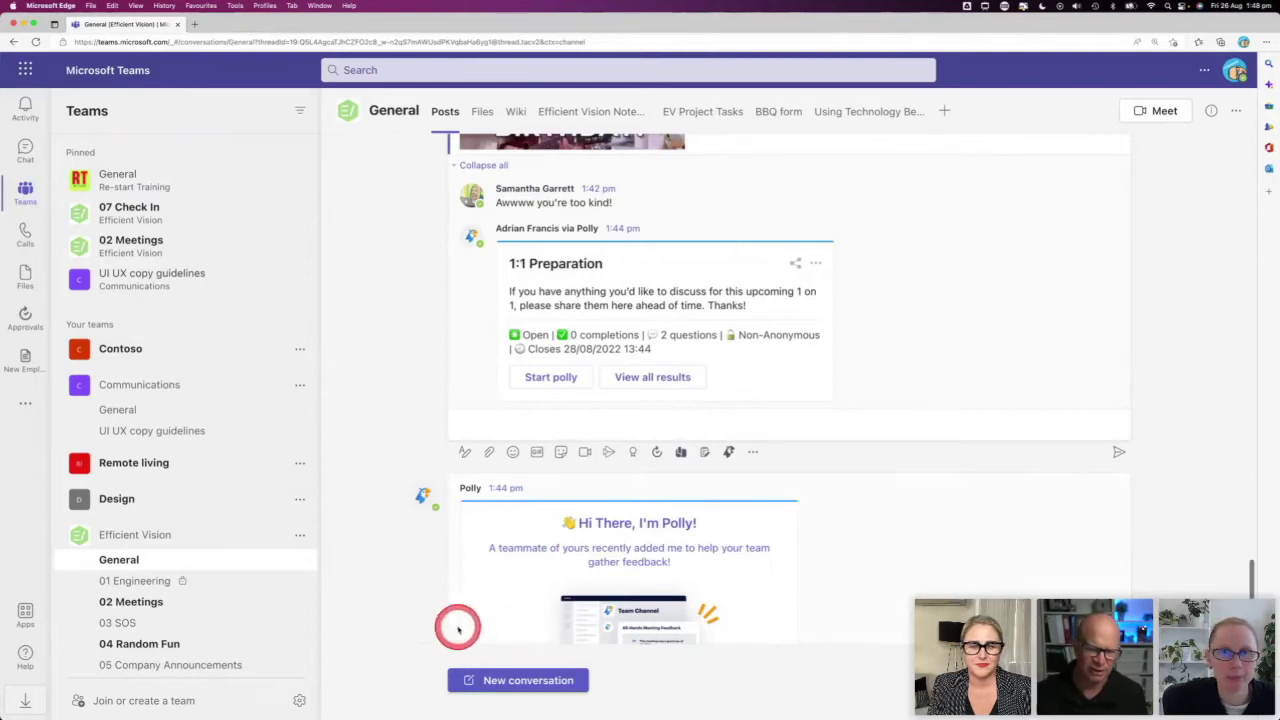
scroll(529, 586, "down", 7)
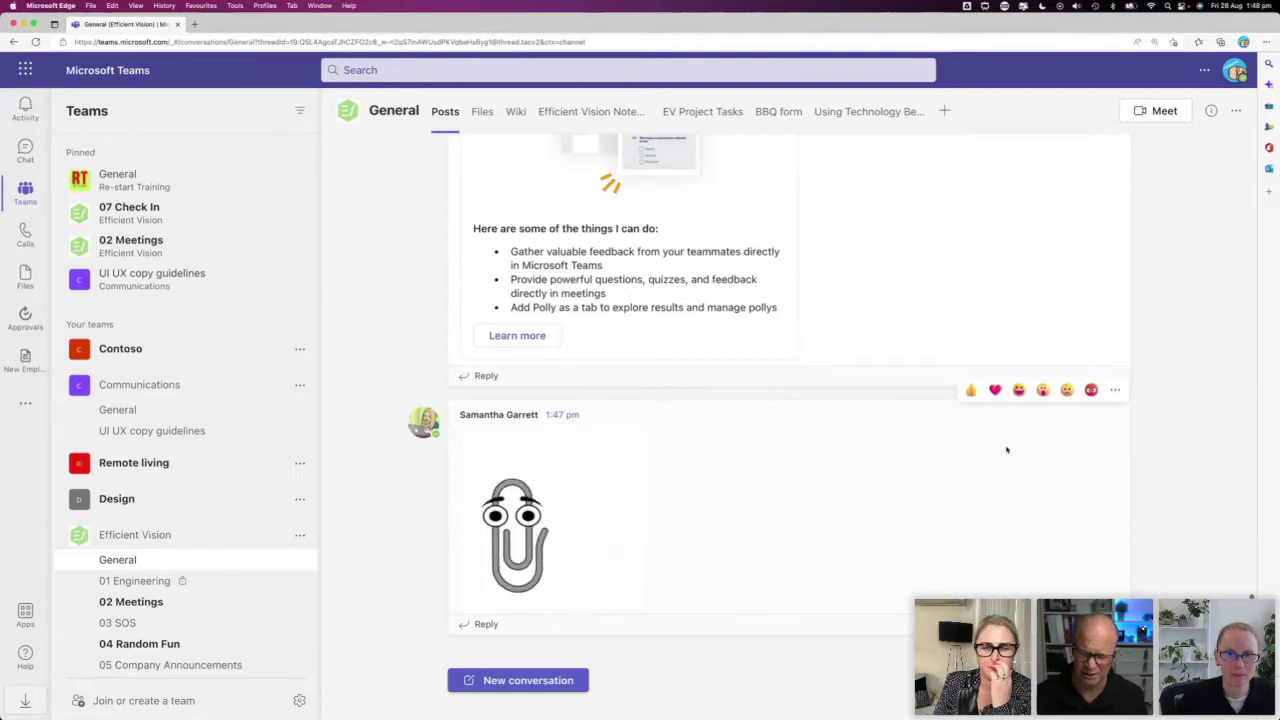
left_click(1129, 449)
left_click(1132, 391)
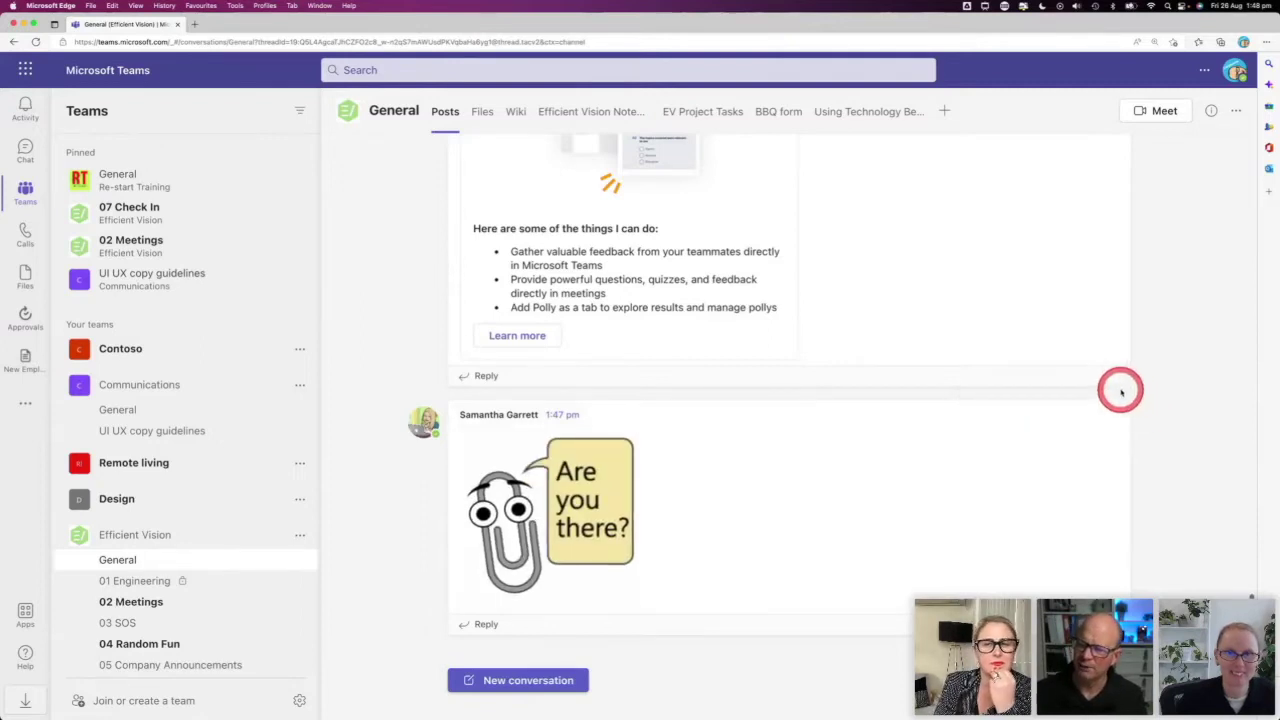
left_click(1115, 391)
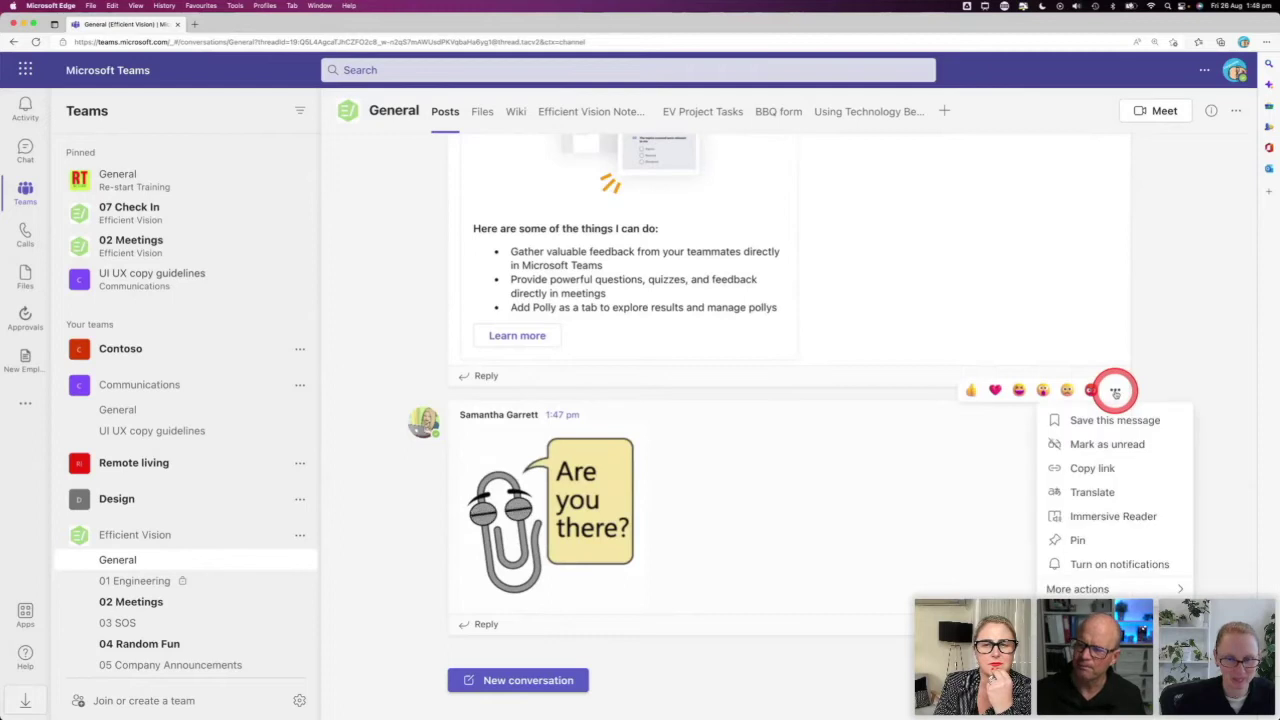
left_click(1085, 586)
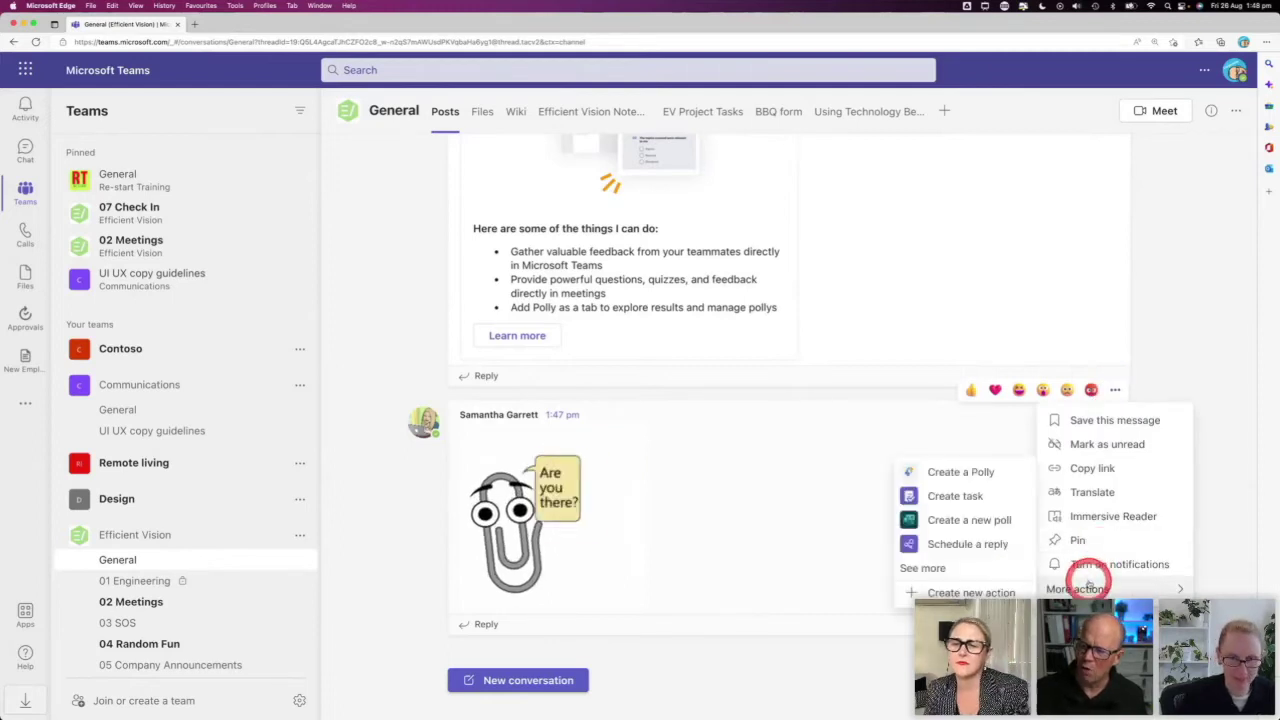
left_click(928, 569)
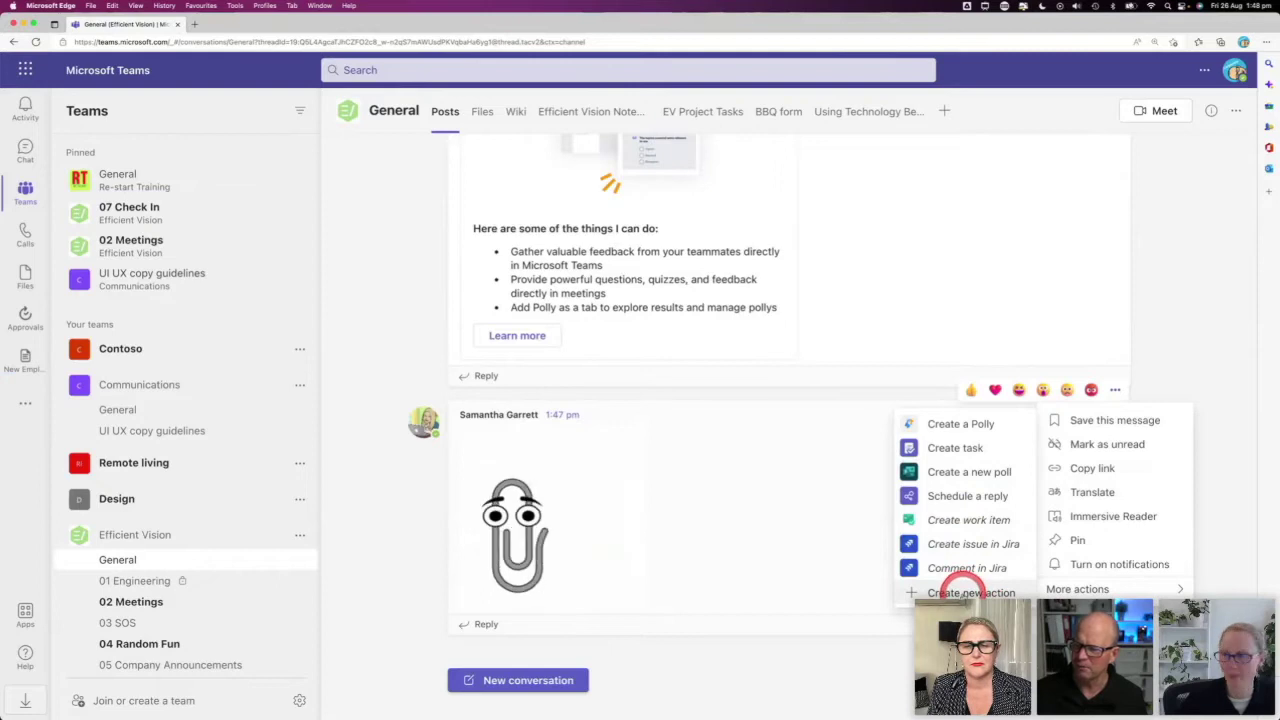
left_click(963, 592)
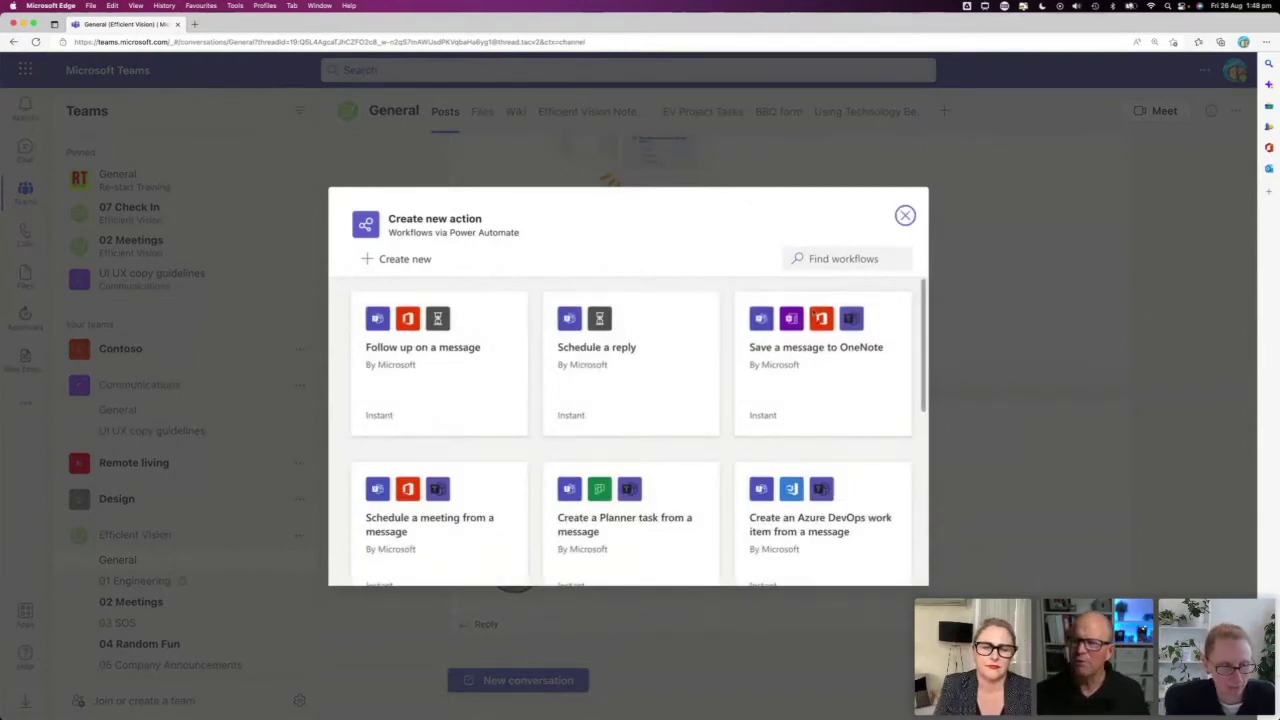
Examine the available message workflow templates, including those for scheduling replies, creating tasks and sharing messages to other services
left_click_drag(723, 220, 618, 310)
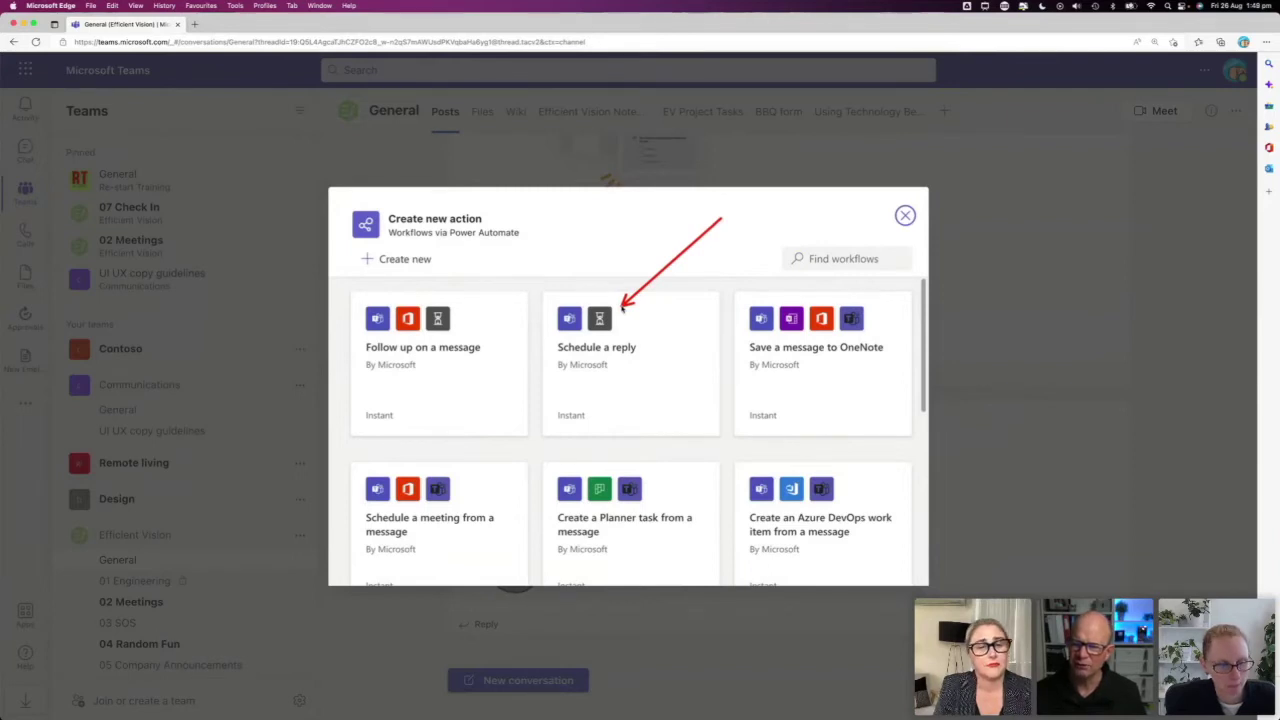
mouse_move(637, 291)
left_mouse_down()
mouse_move(737, 286)
mouse_move(785, 300)
mouse_move(500, 425)
mouse_move(480, 478)
mouse_move(678, 423)
mouse_move(654, 457)
mouse_move(708, 273)
left_mouse_up()
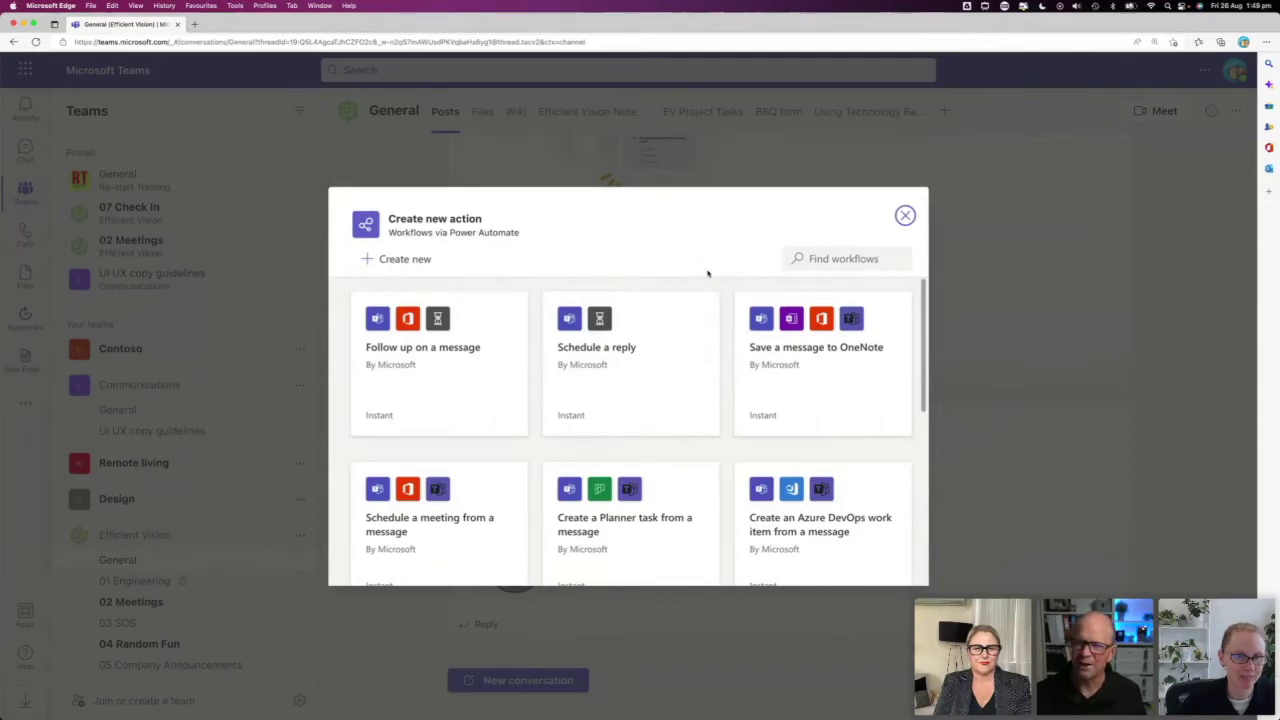
scroll(700, 404, "down", 5)
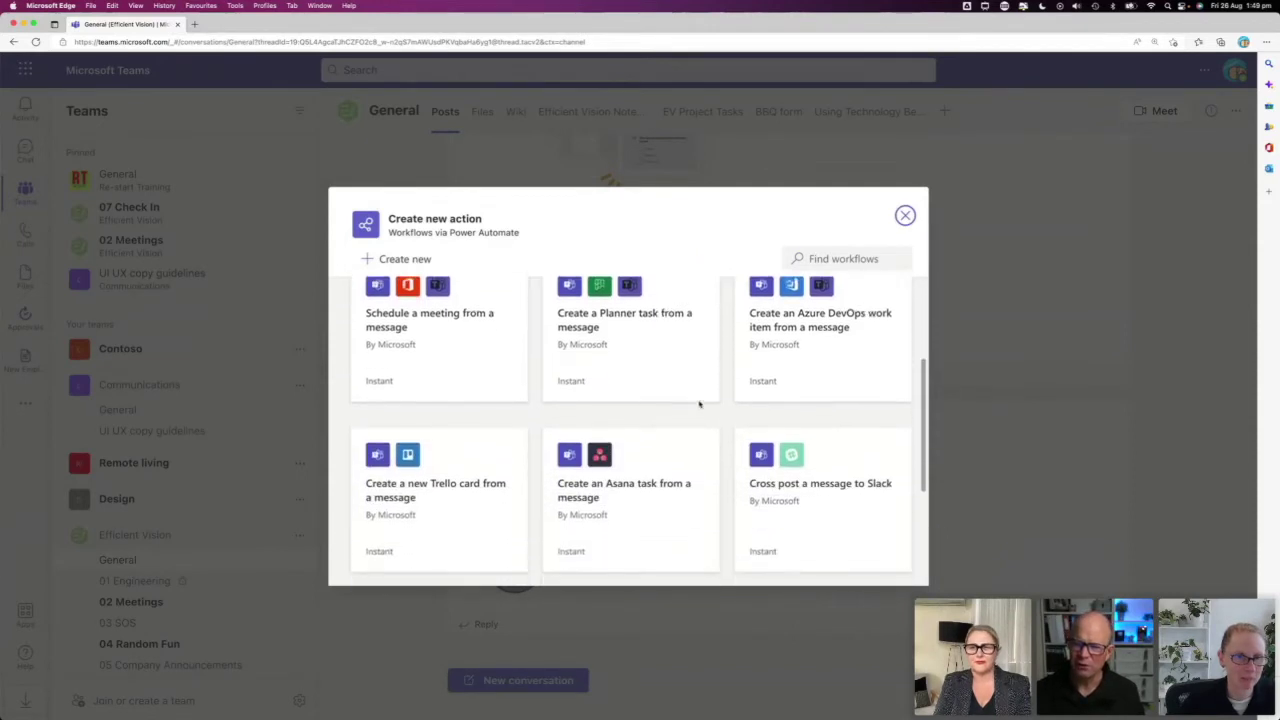
scroll(700, 404, "down", 2)
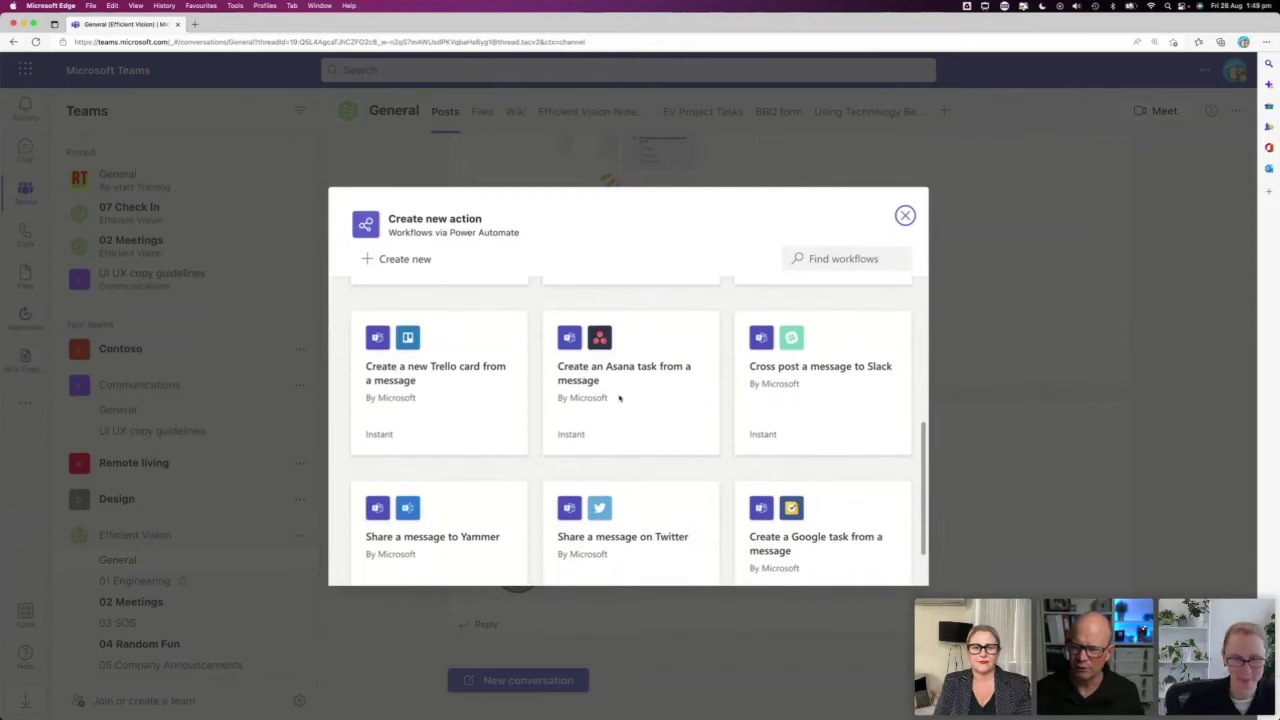
scroll(643, 395, "down", 1)
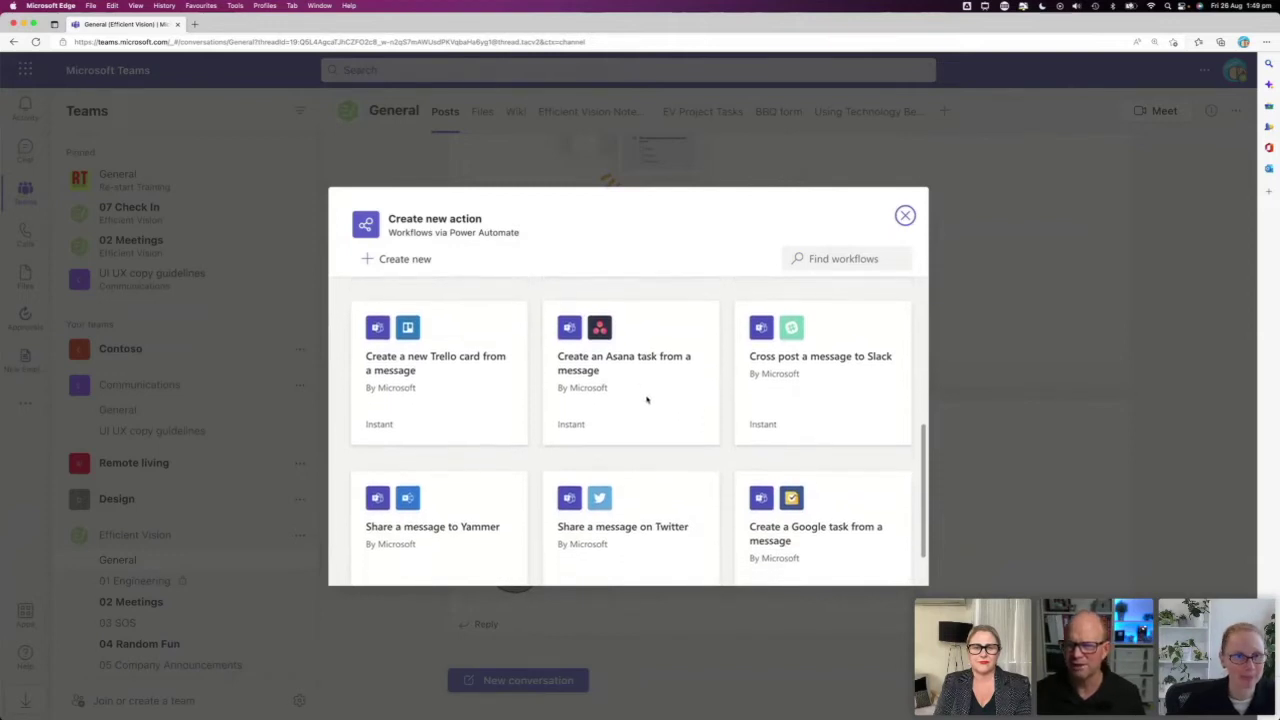
scroll(646, 400, "up", 5)
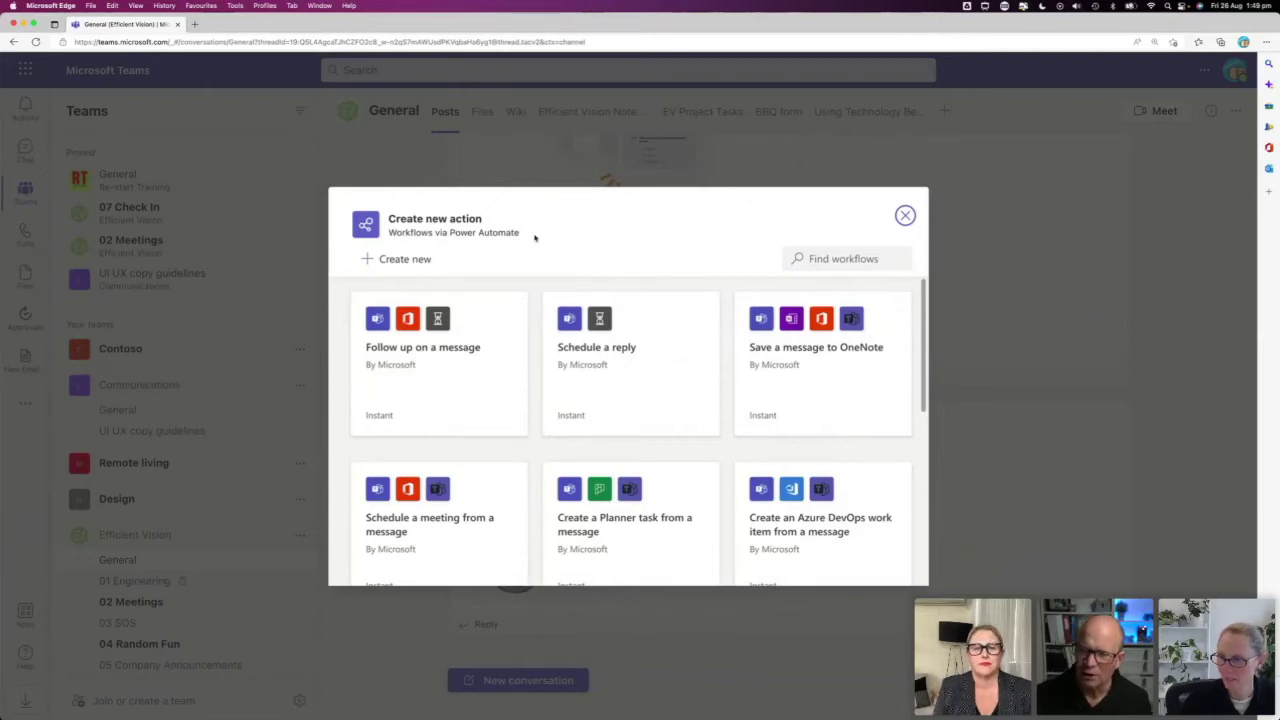
Add a workflow from the Schedule a reply template with its default name and Microsoft Teams connection, and close the dialog
left_click(606, 349)
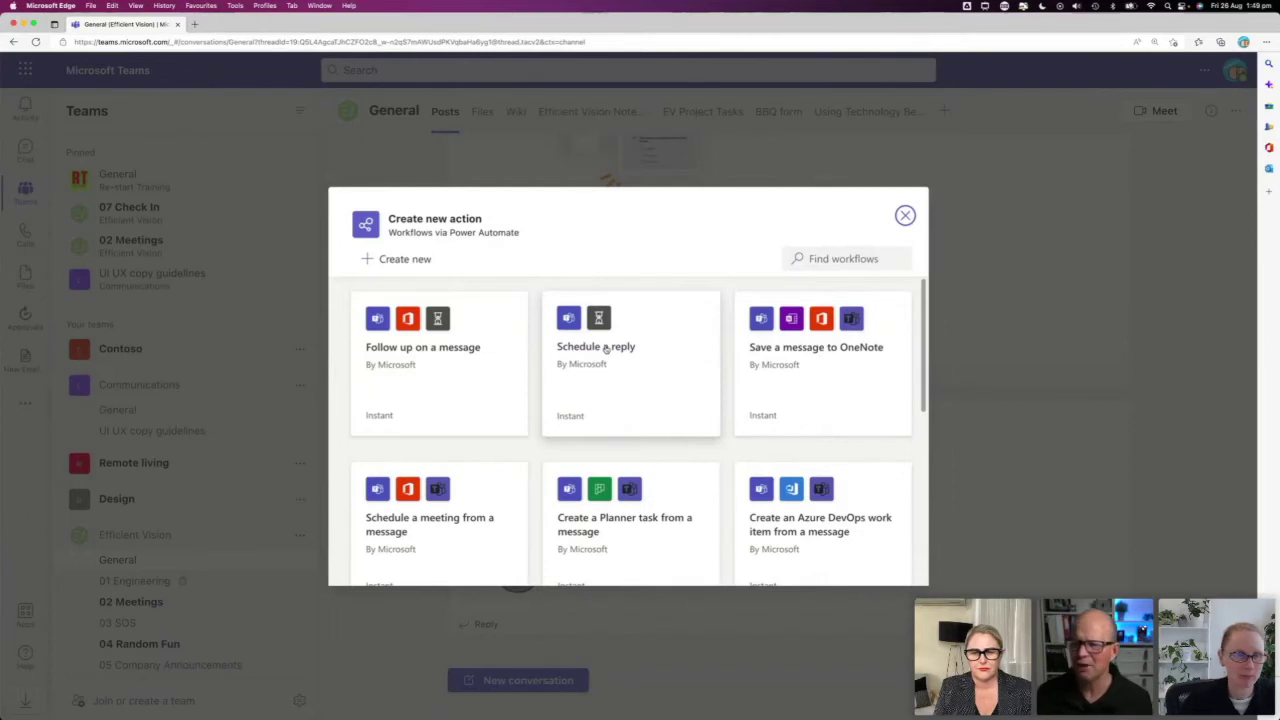
left_click(606, 348)
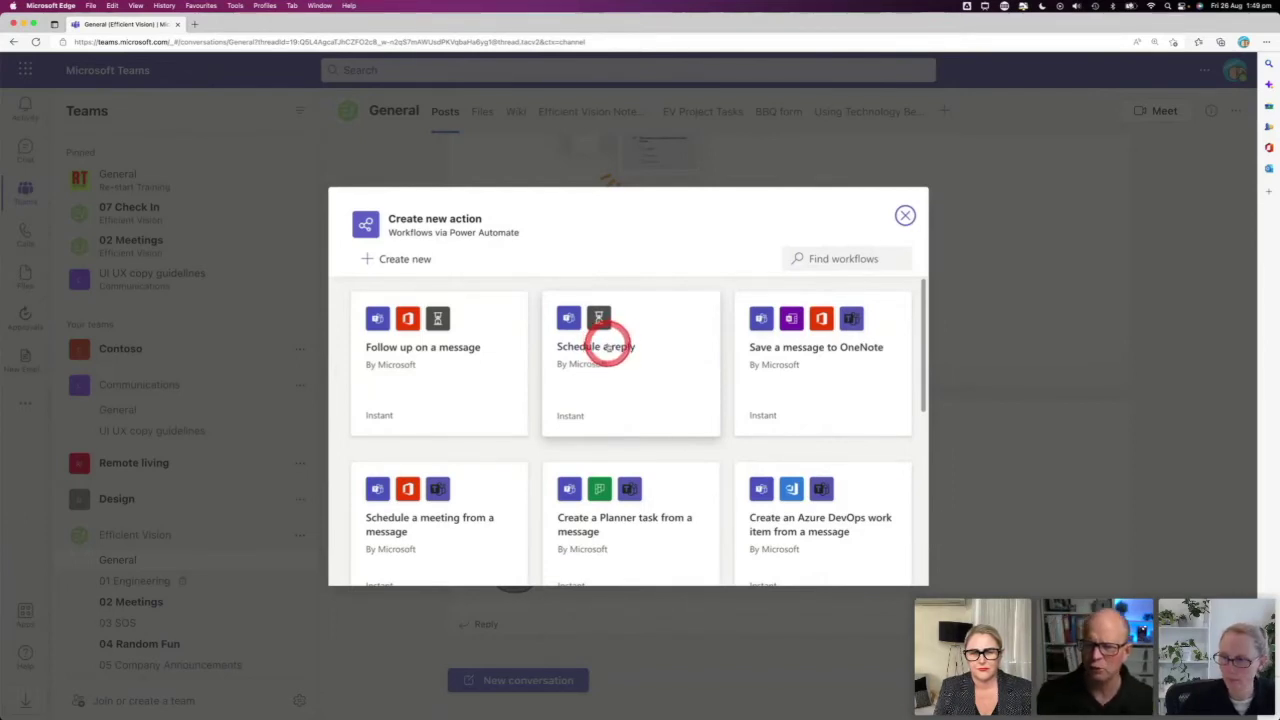
left_click(606, 347)
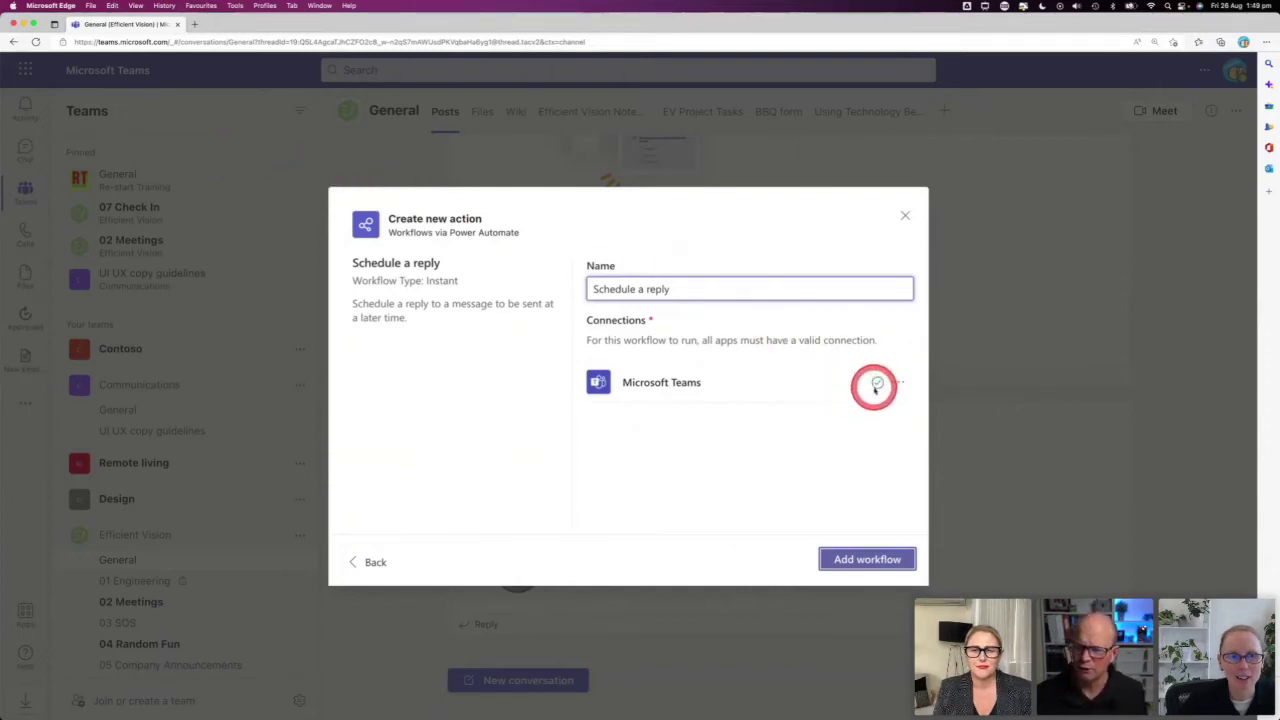
left_click(853, 560)
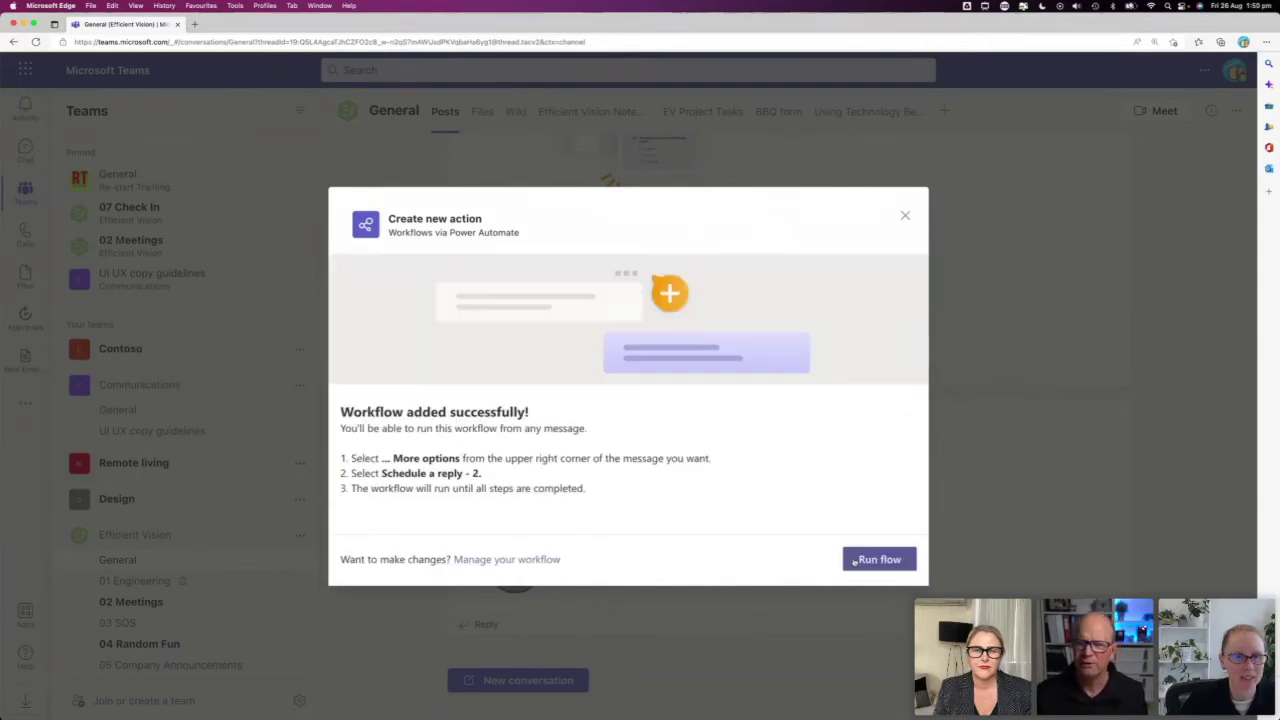
left_click(884, 559)
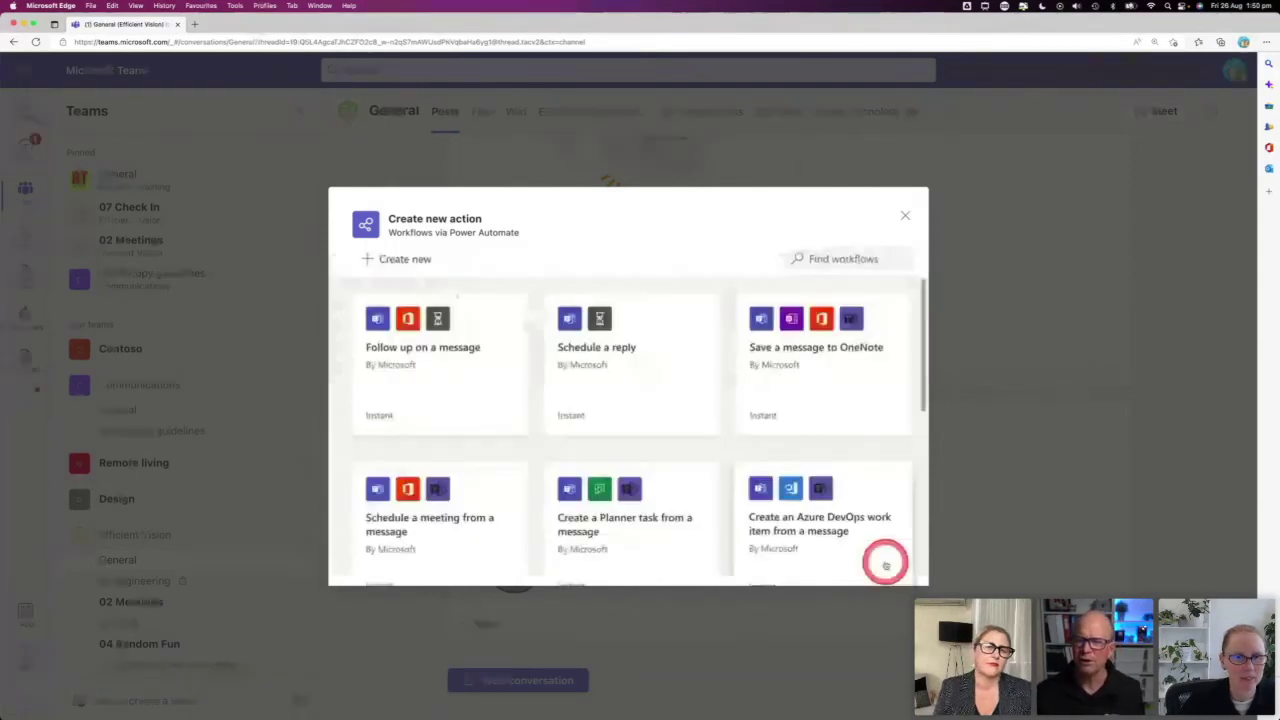
left_click(904, 215)
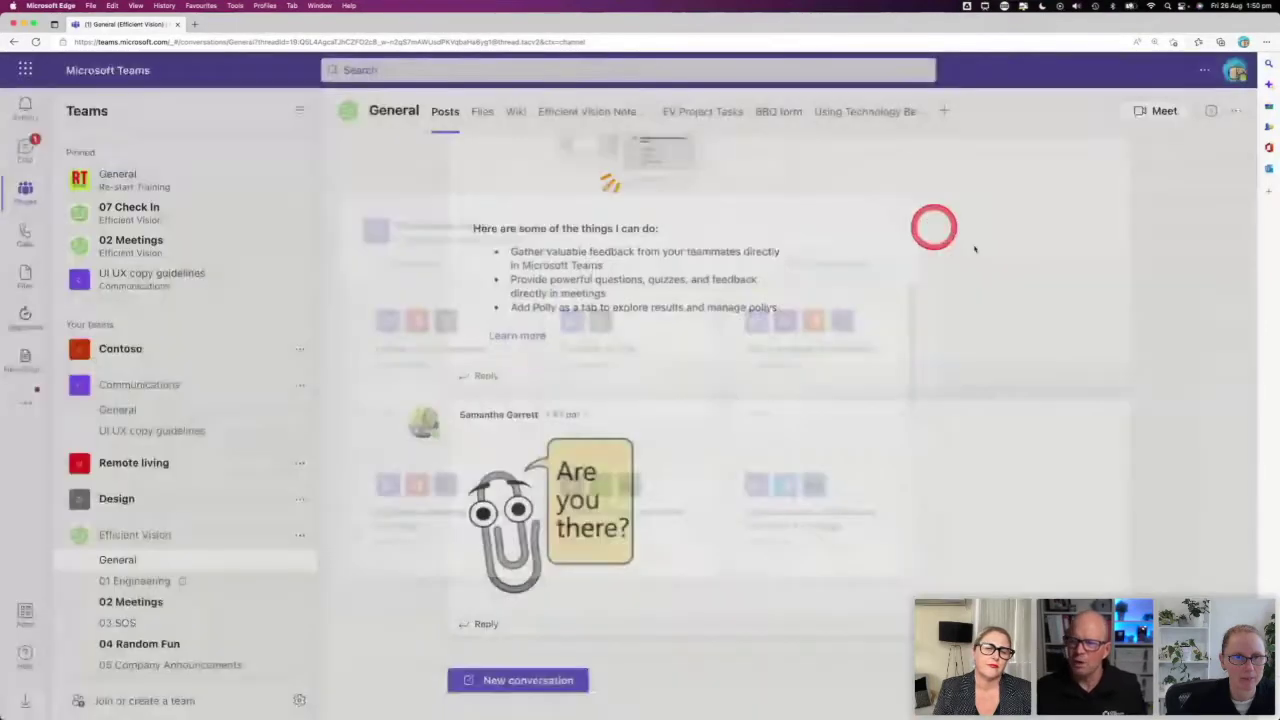
left_click(1116, 389)
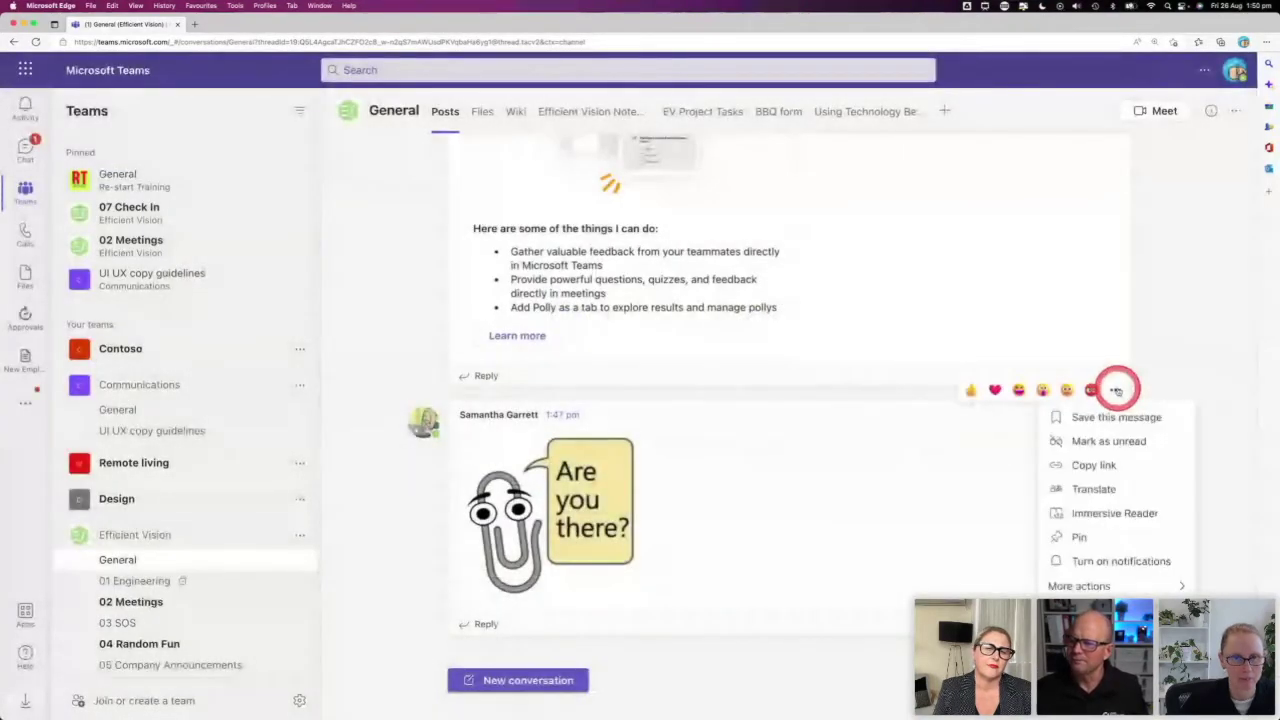
left_click(1080, 586)
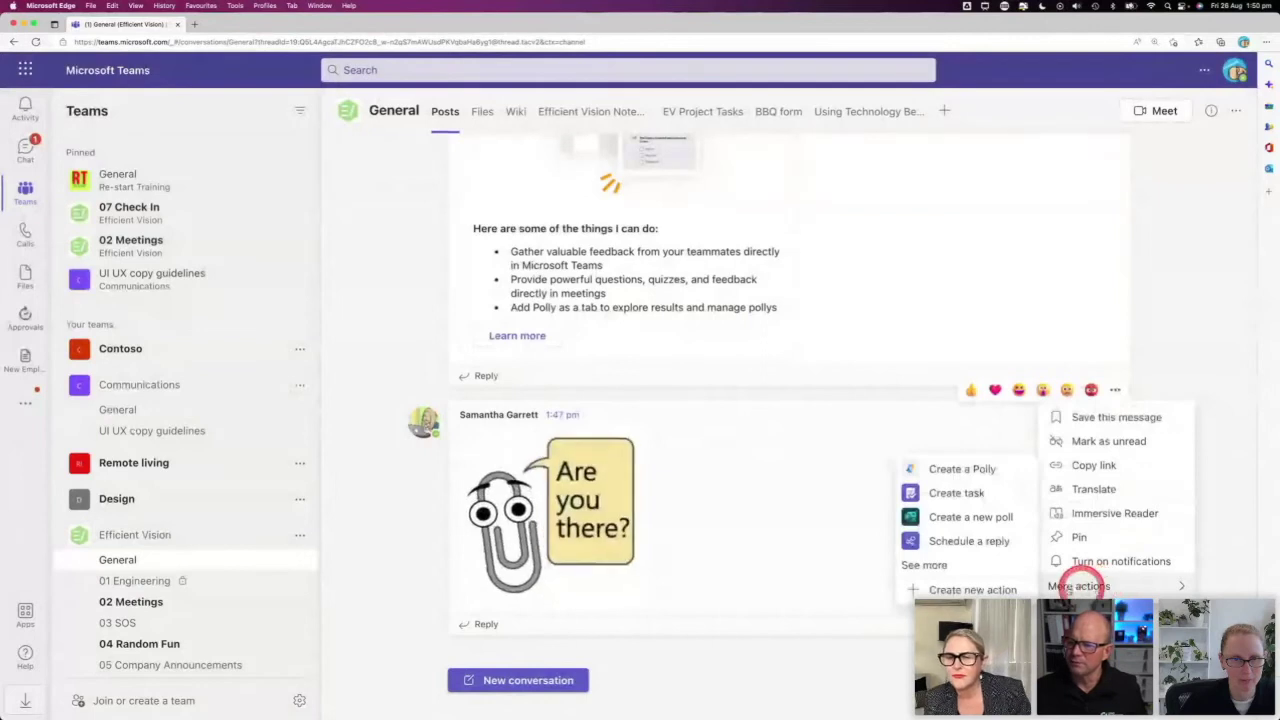
left_click(926, 566)
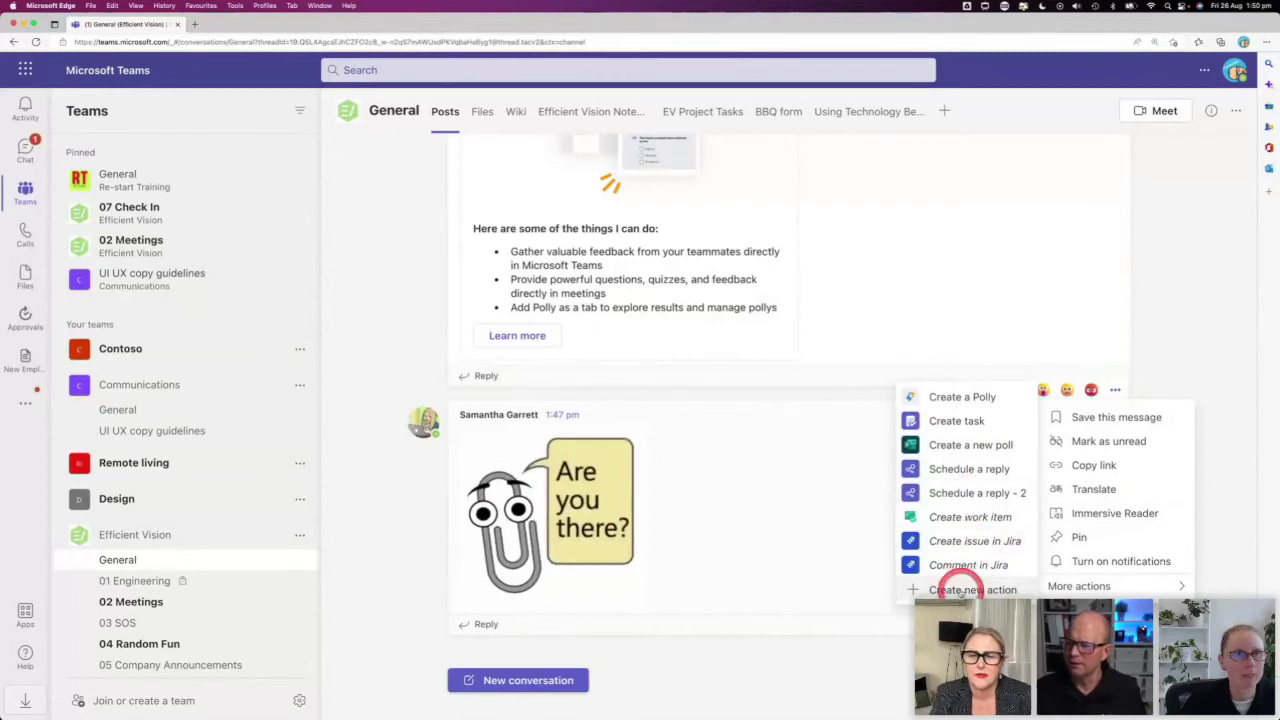
left_click(960, 589)
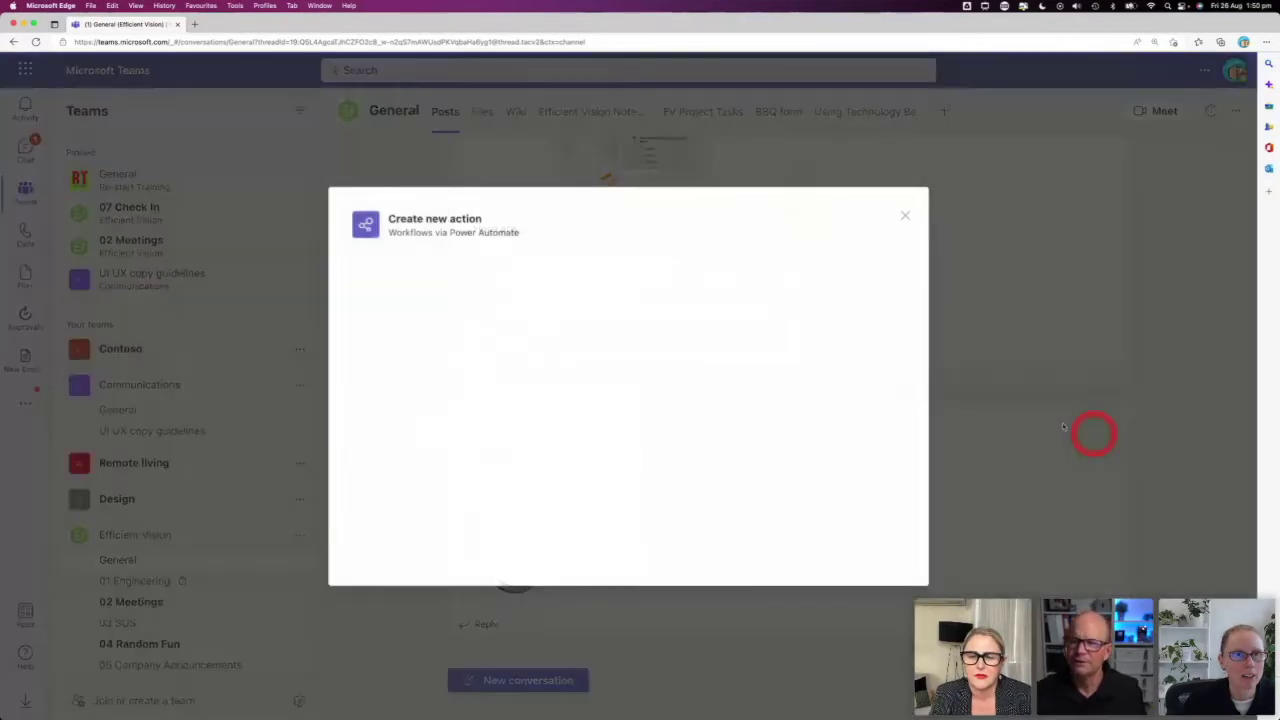
left_click(637, 391)
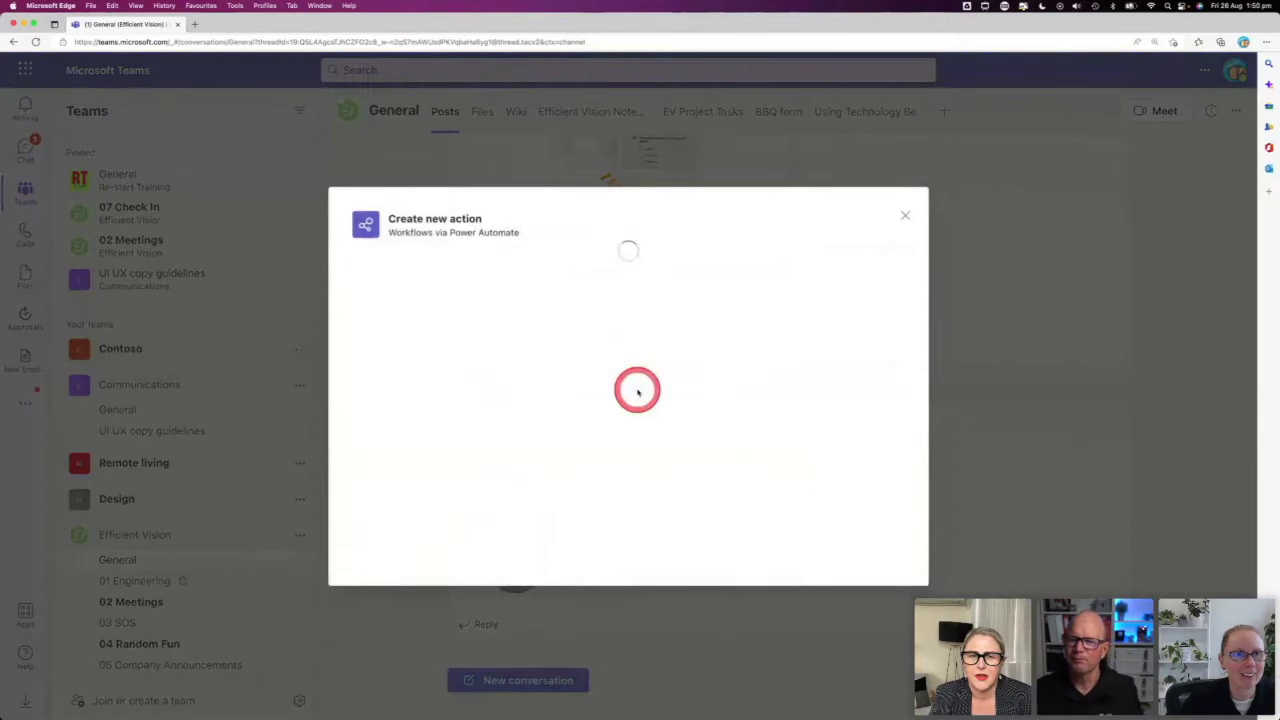
left_click(905, 216)
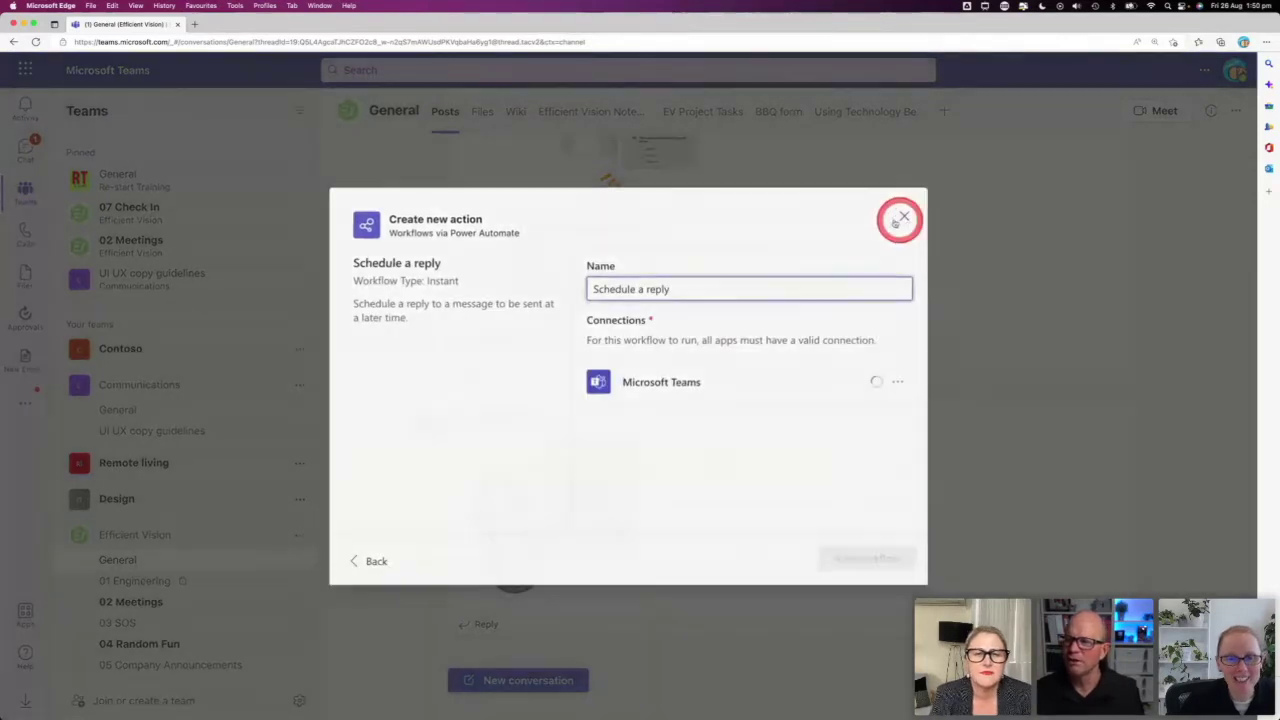
Start another new action on the paperclip GIF message from the Follow up on a message template
mouse_move(1118, 393)
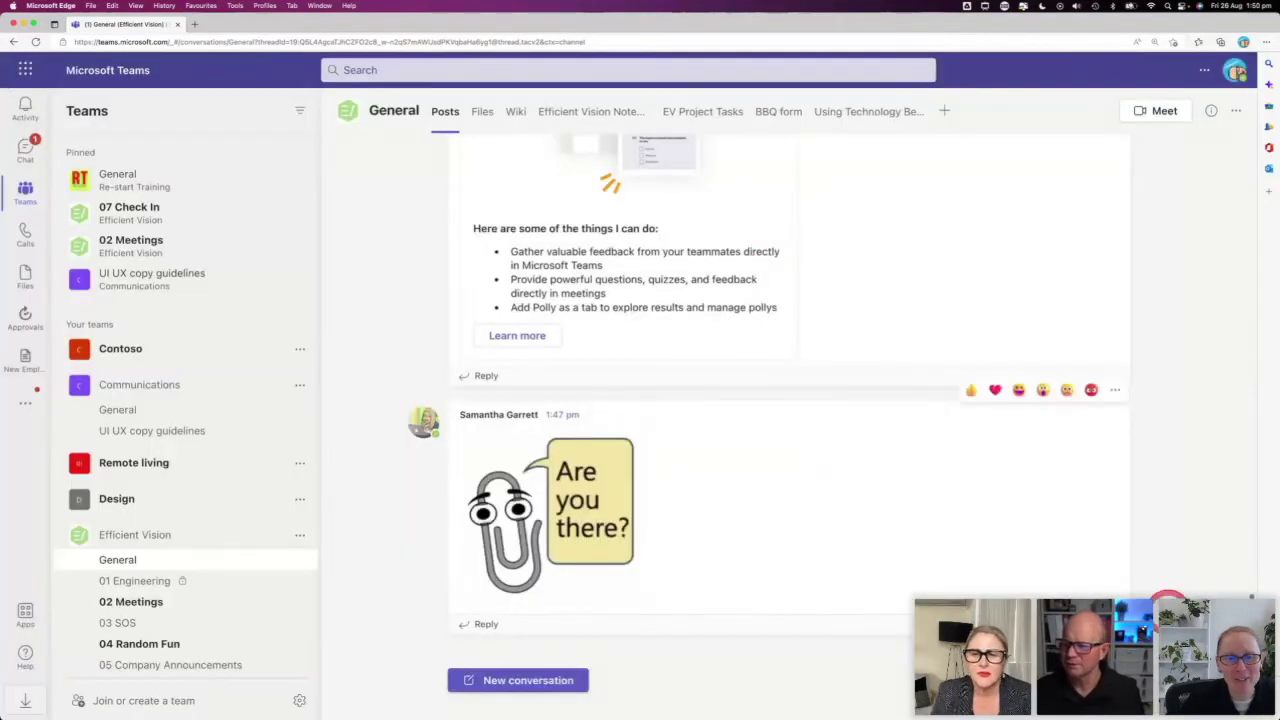
left_click(1116, 391)
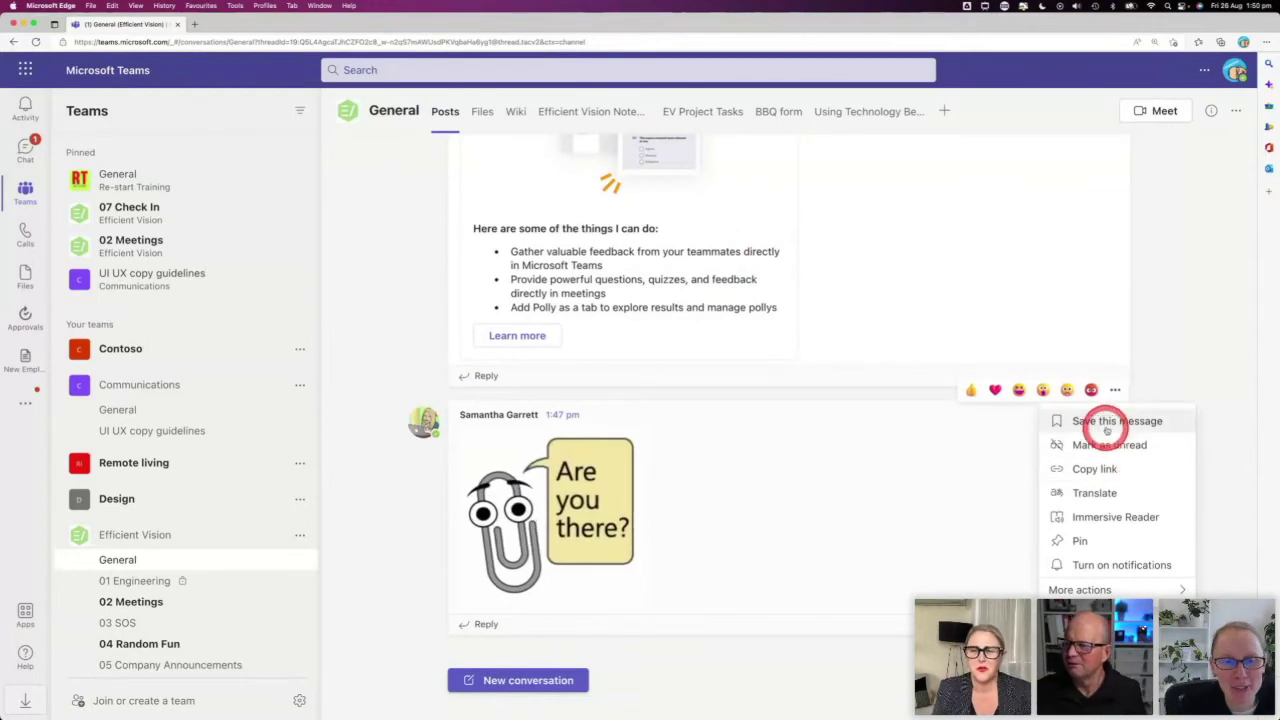
mouse_move(1086, 588)
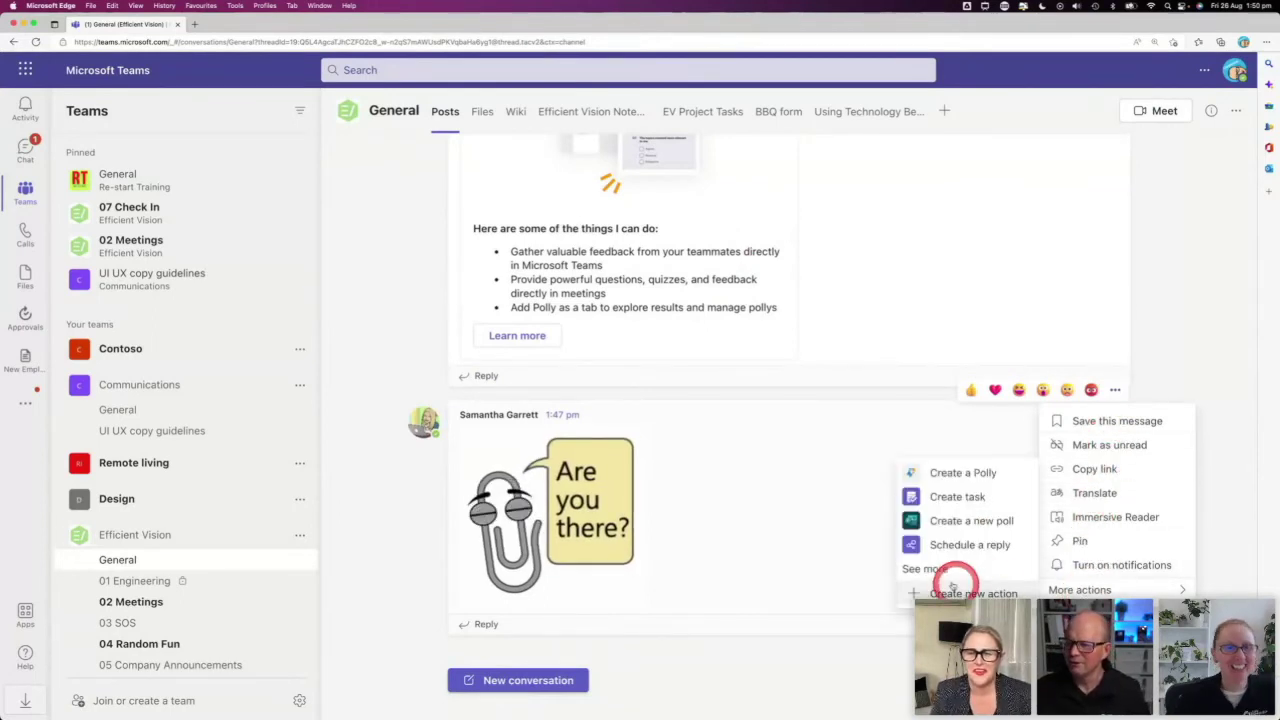
left_click(937, 574)
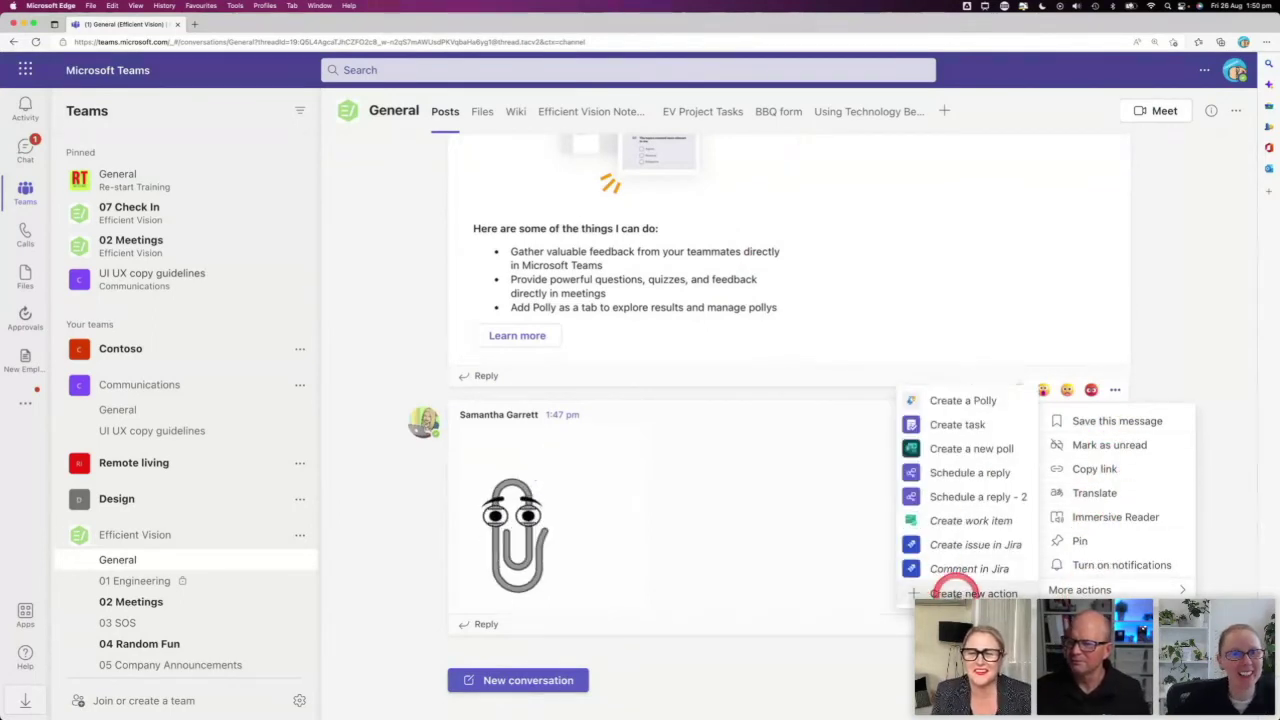
left_click(955, 588)
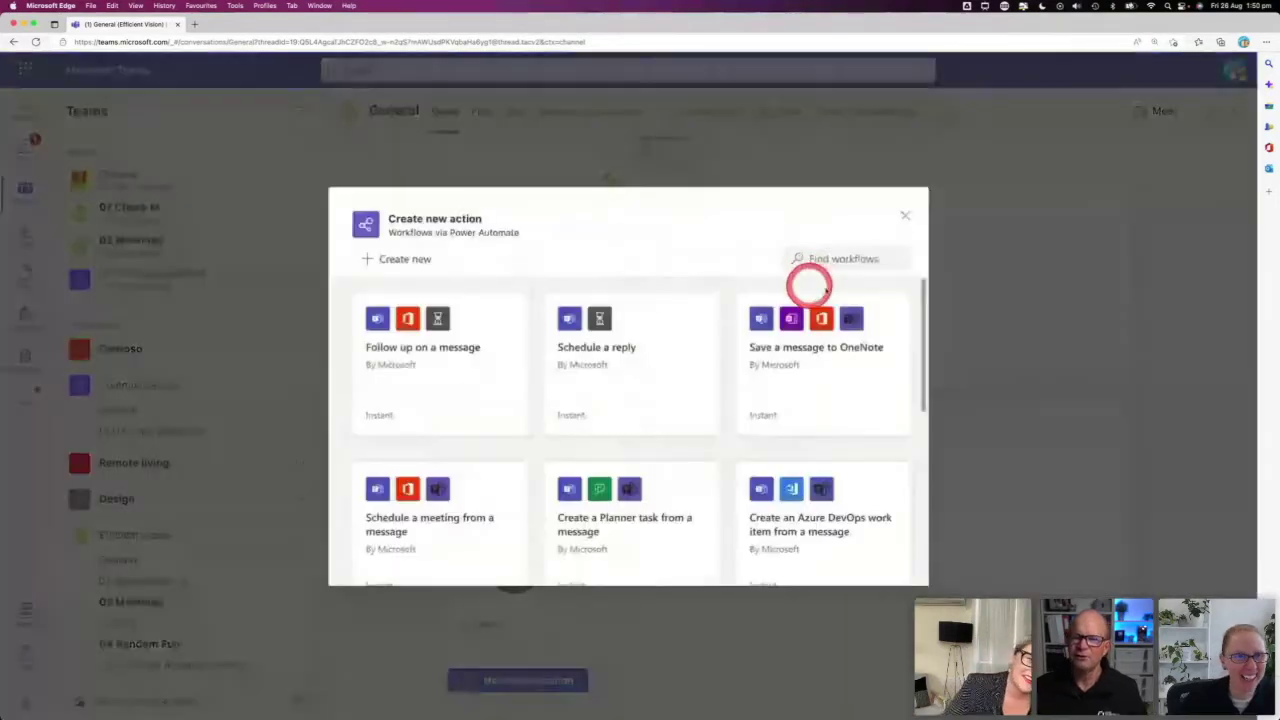
left_click(467, 373)
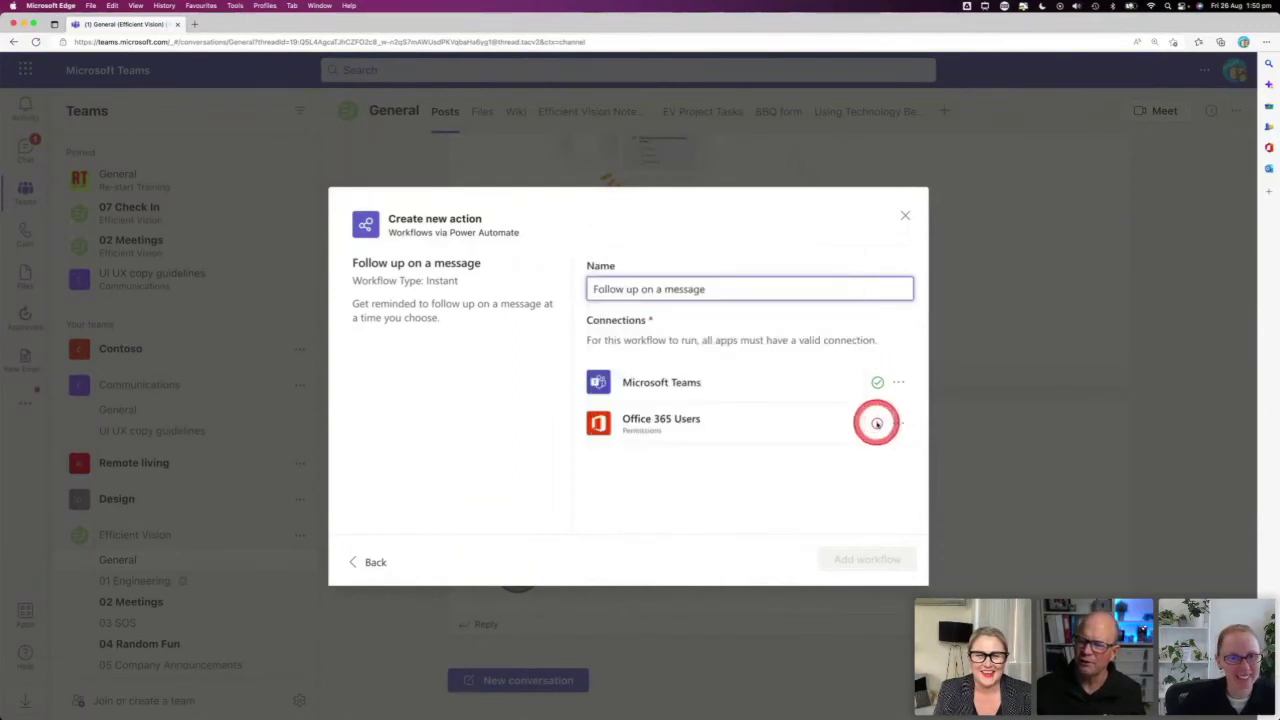
Repair the Office 365 Users connection by signing in with the existing account, and add the Follow up on a message workflow
left_click(894, 423)
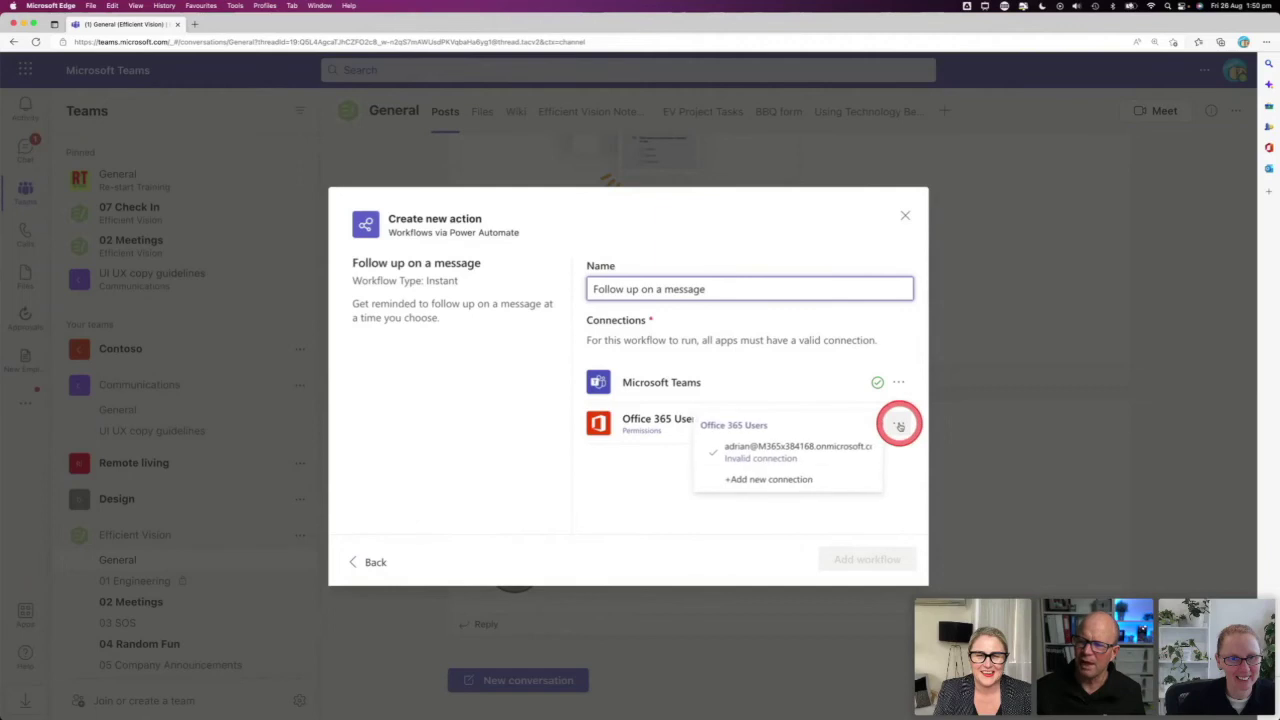
left_click(825, 450)
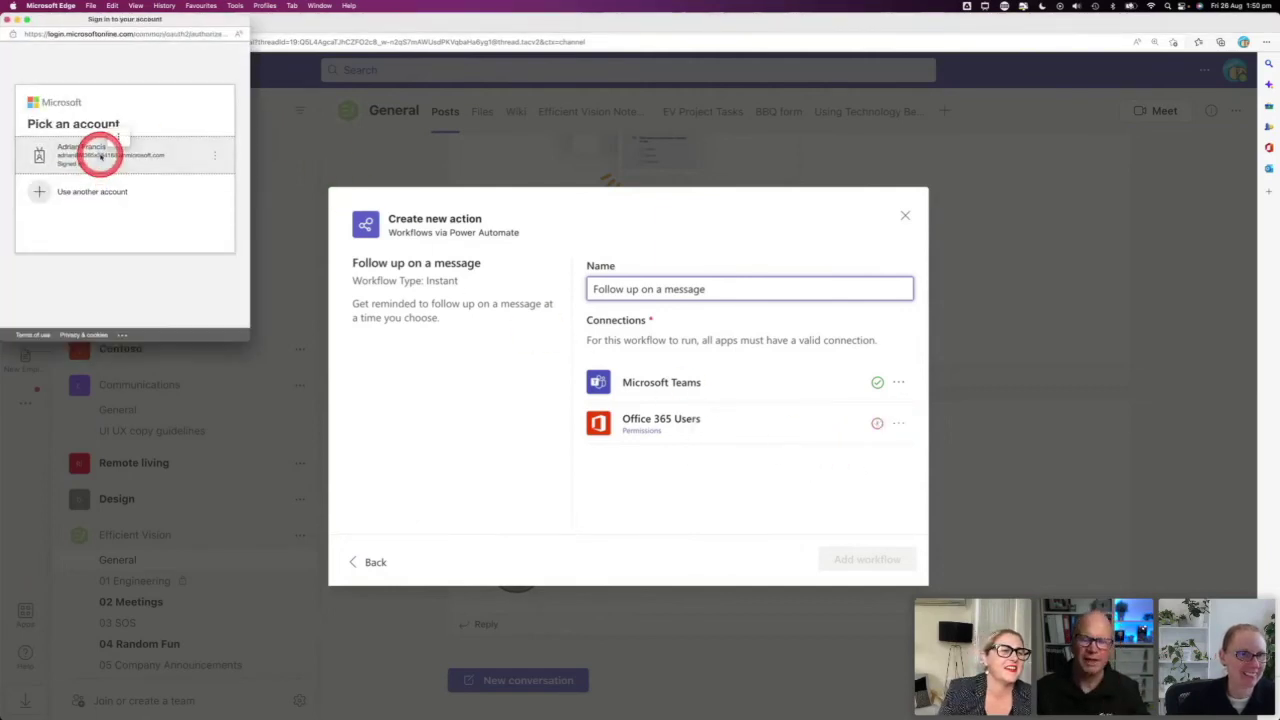
left_click(100, 156)
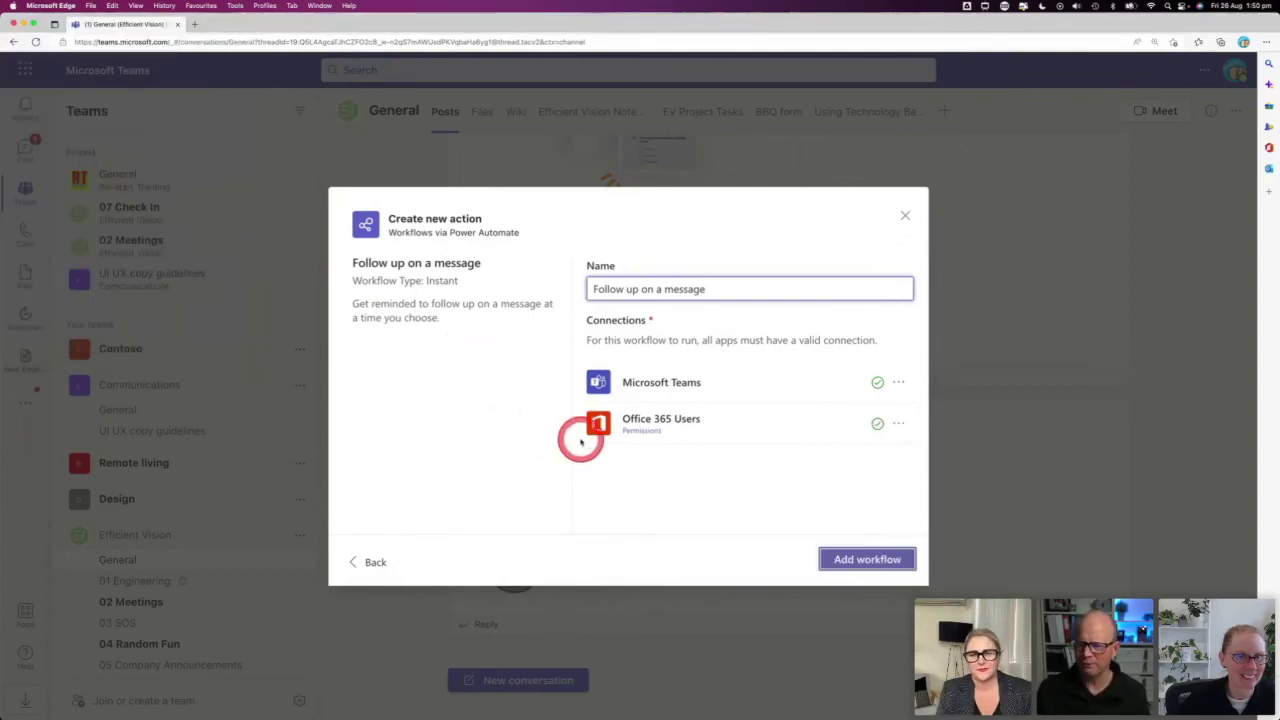
left_click(864, 555)
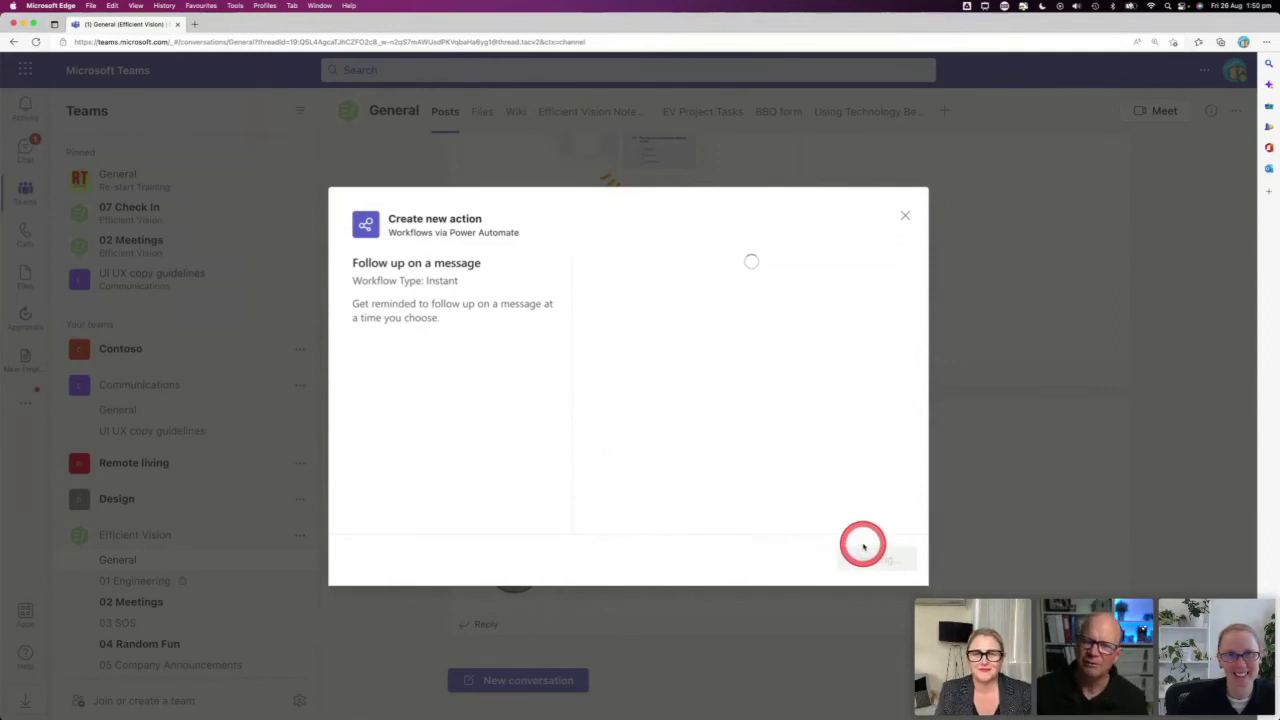
Try to run the newly added Follow up on a message workflow, and close the Create new action dialog
left_click(864, 548)
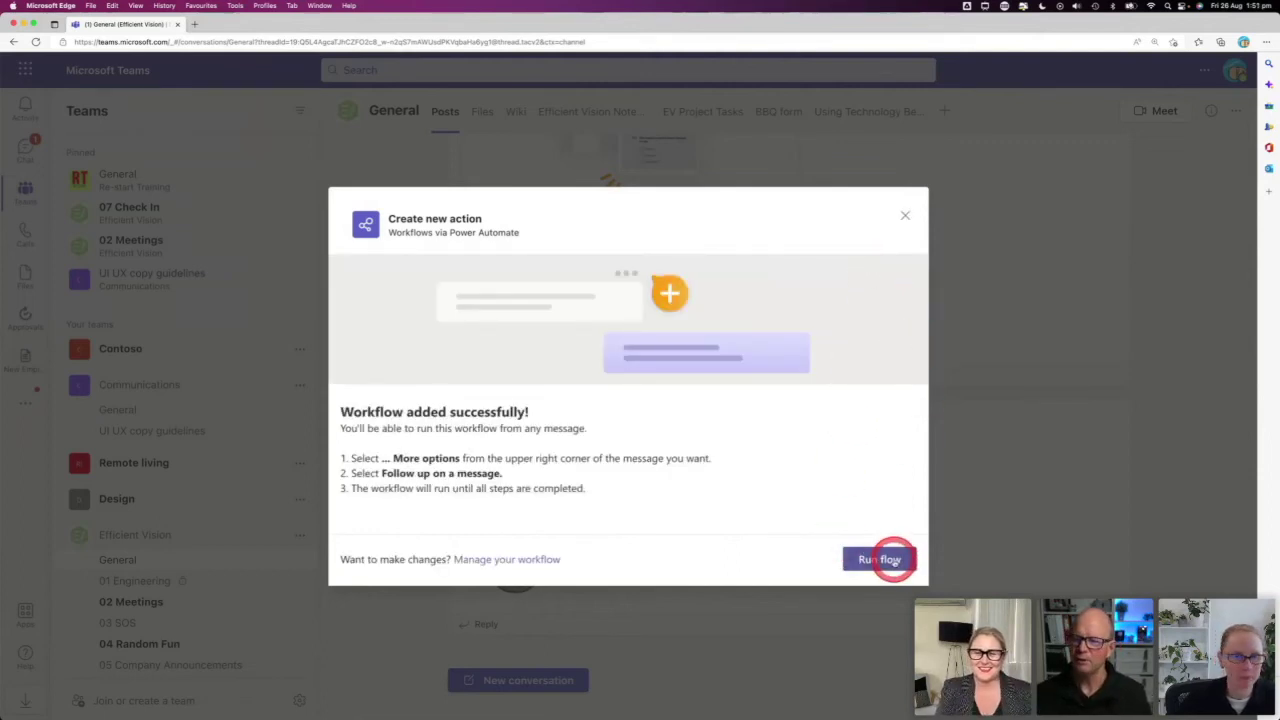
left_click(893, 560)
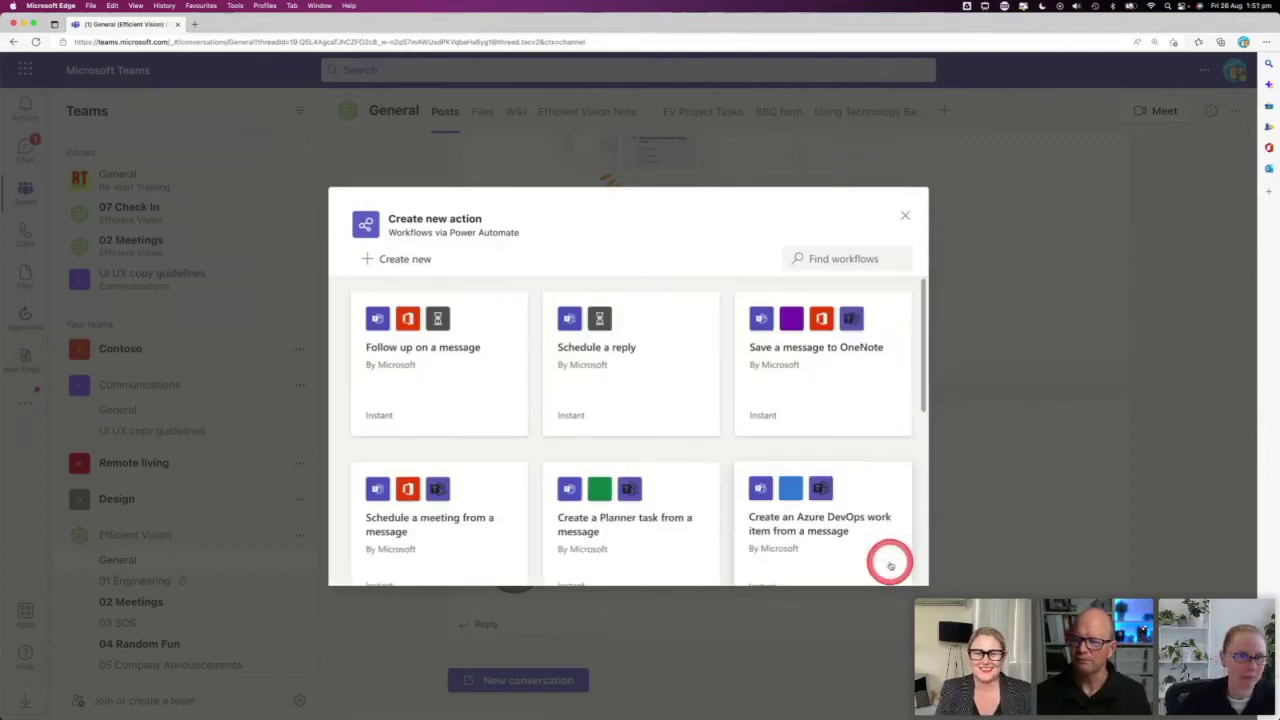
left_click(906, 215)
Examine the further actions available on the paperclip GIF message, including the expanded list, and dismiss its options
left_click(1115, 390)
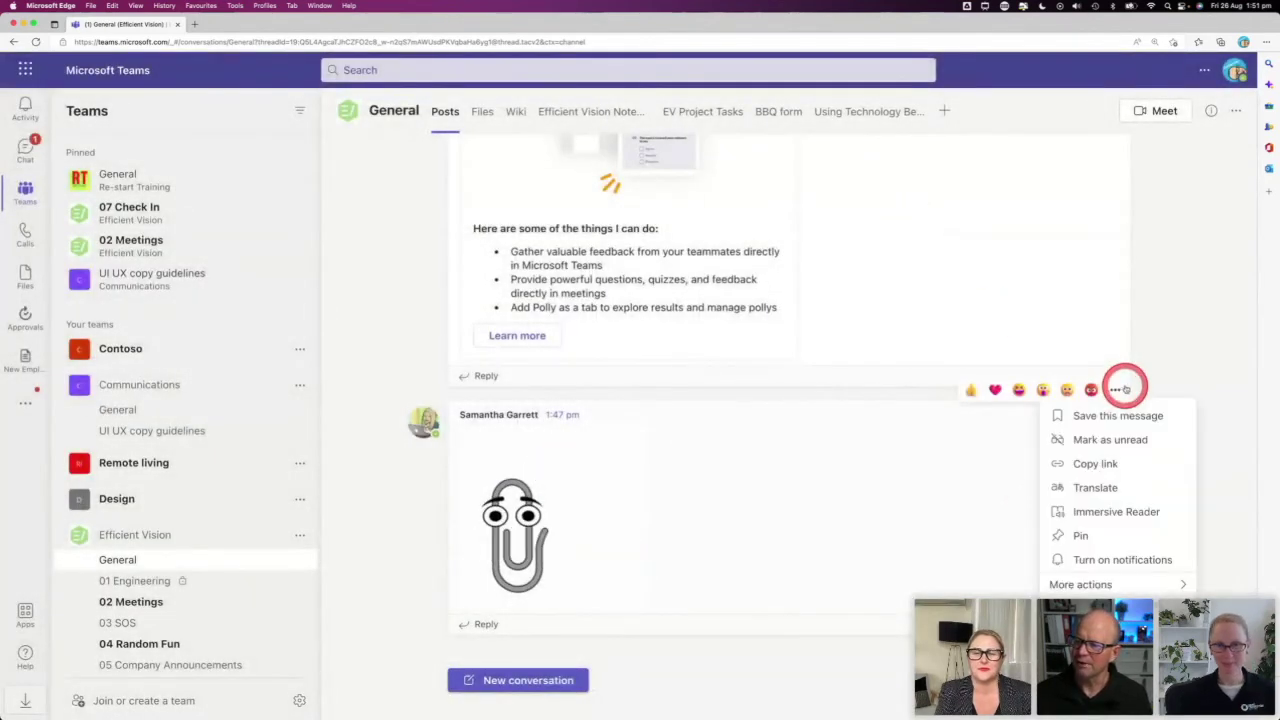
mouse_move(1090, 587)
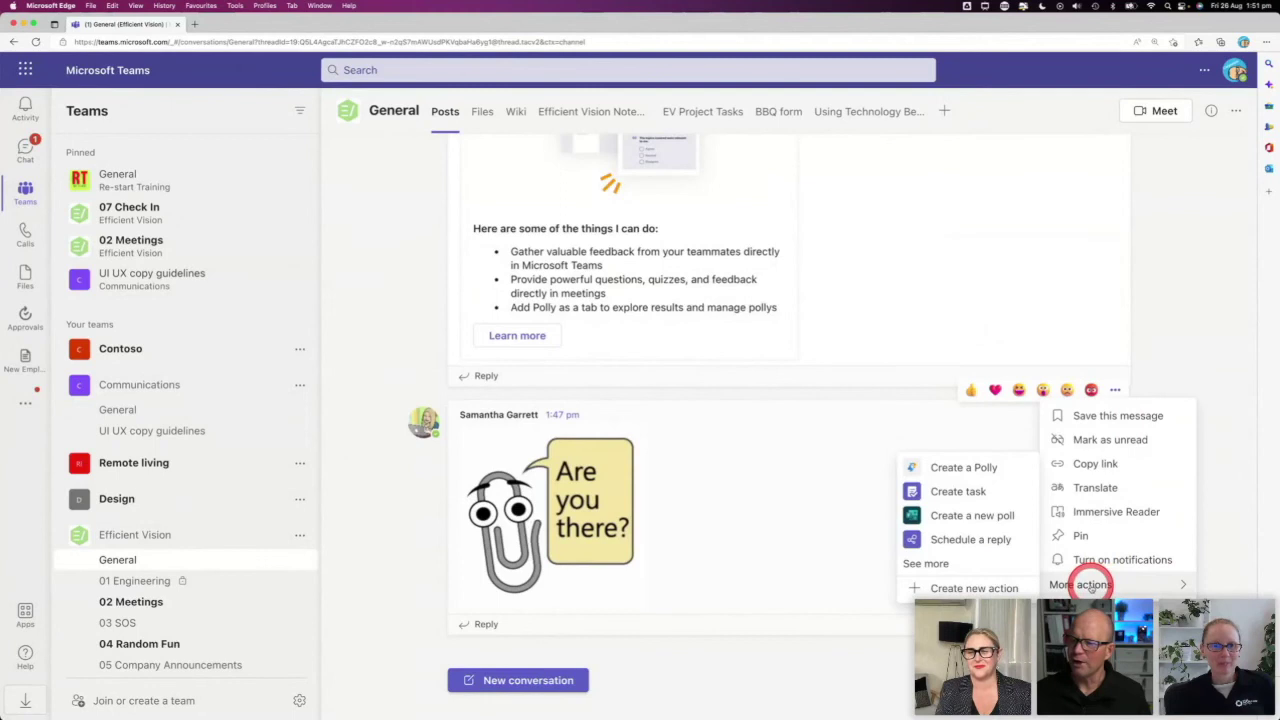
left_click(952, 564)
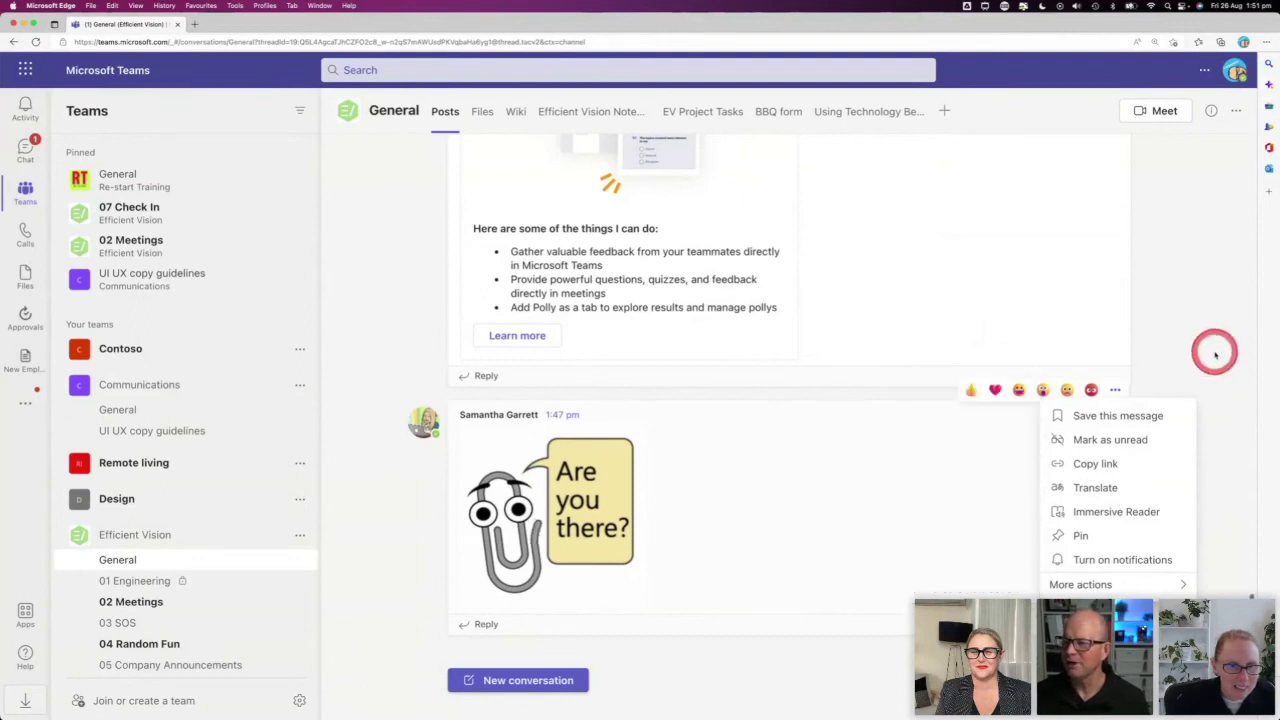
left_click(786, 451)
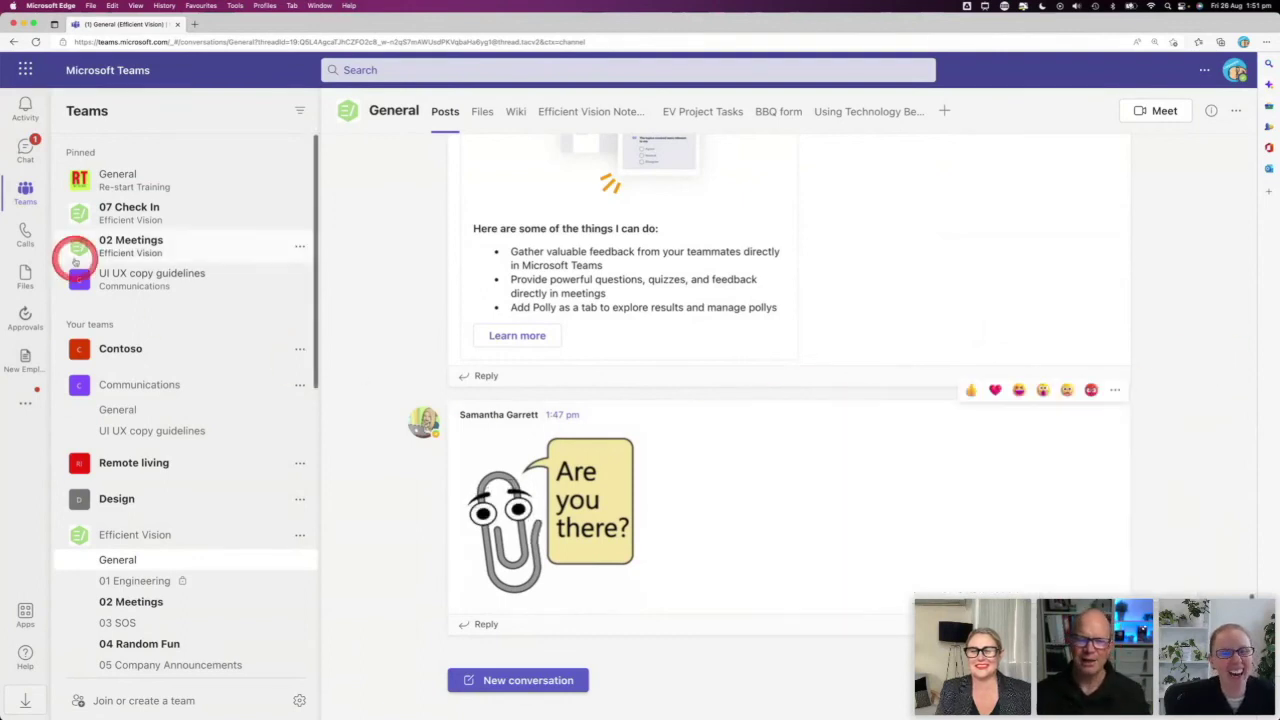